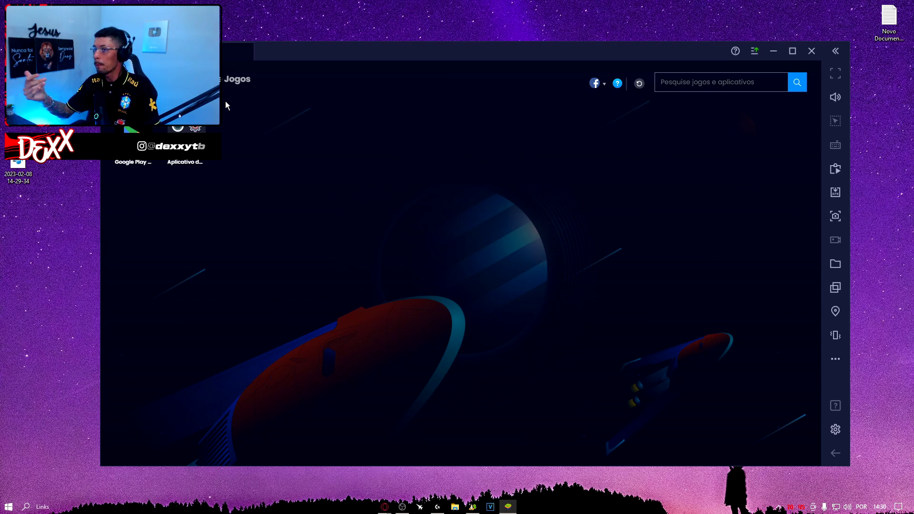
{"action": "left_click", "coordinate": [774, 51]}
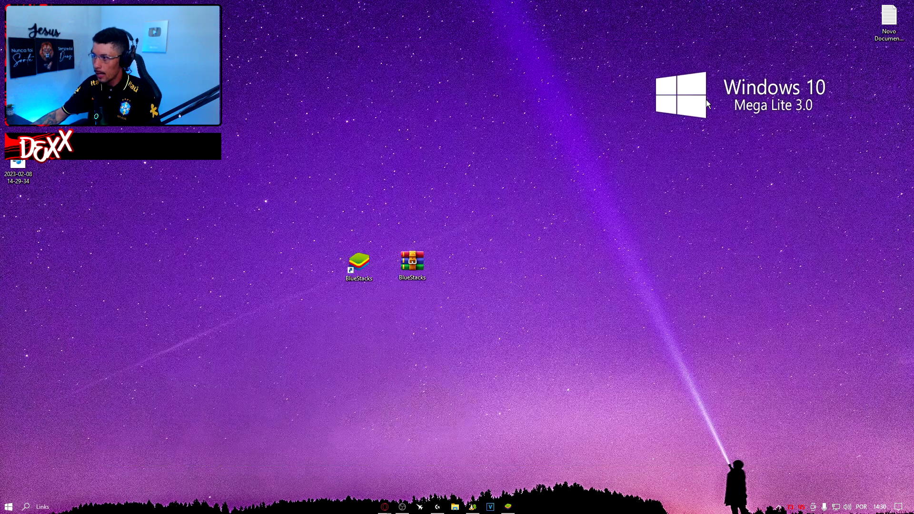
{"action": "mouse_move", "coordinate": [411, 260]}
{"action": "left_mouse_down"}
{"action": "mouse_move", "coordinate": [479, 233]}
{"action": "mouse_move", "coordinate": [401, 263]}
{"action": "left_mouse_up"}
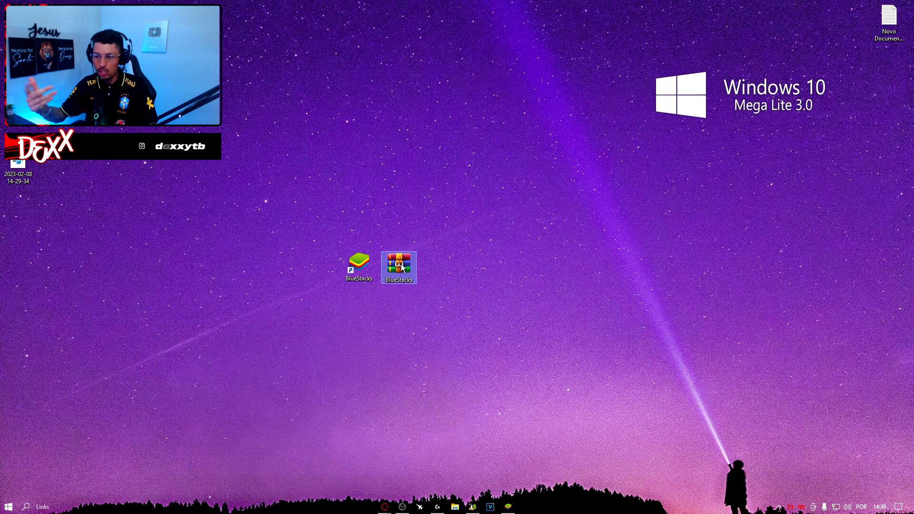
Review the emulator's installed apps in Android Settings, including the Google Play entries, and minimize the emulator
{"action": "left_click", "coordinate": [508, 506]}
{"action": "left_click", "coordinate": [186, 138]}
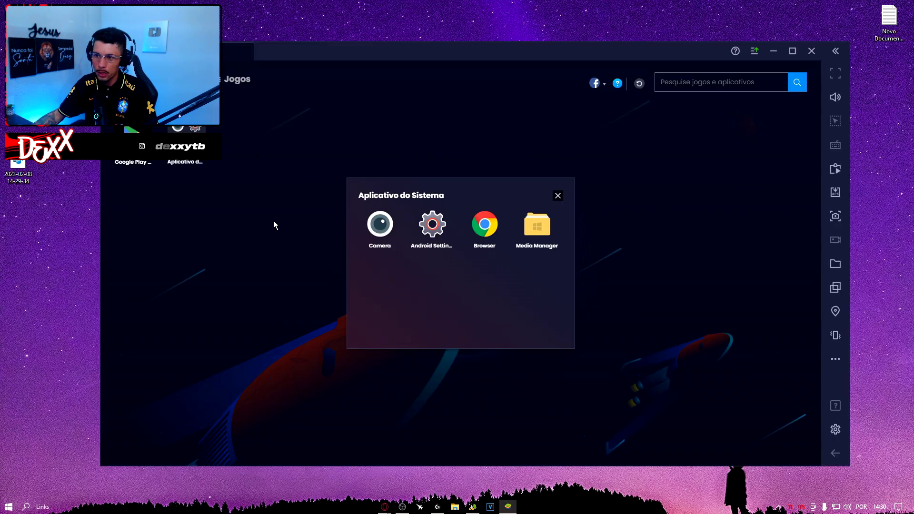
{"action": "left_click", "coordinate": [433, 226]}
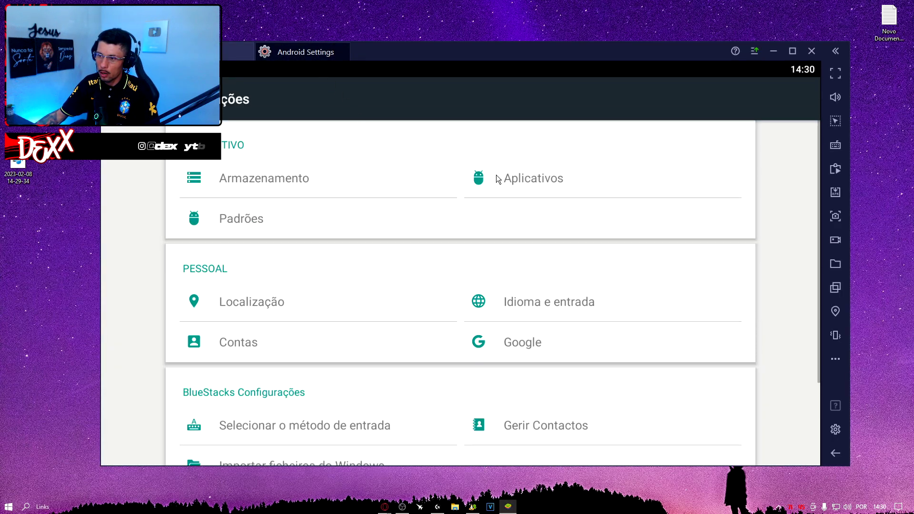
{"action": "scroll", "coordinate": [199, 266], "scroll_direction": "down", "scroll_amount": 5}
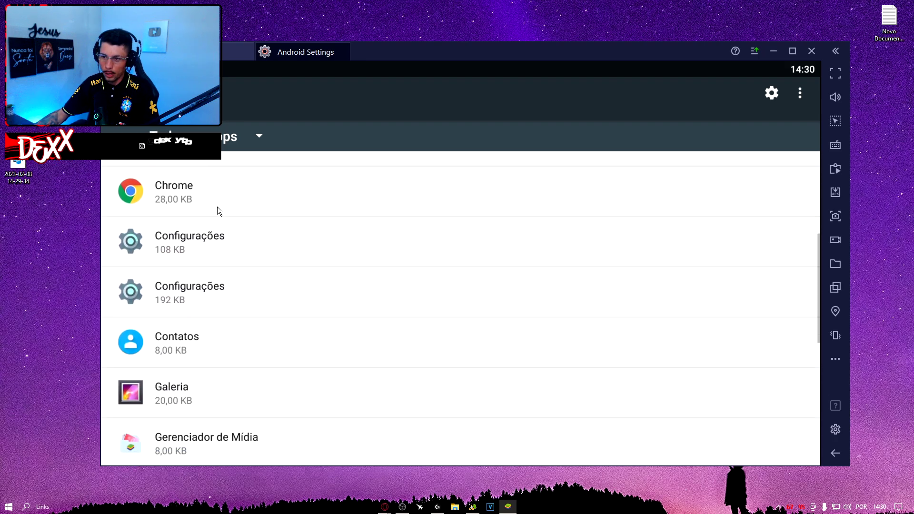
{"action": "scroll", "coordinate": [181, 266], "scroll_direction": "down", "scroll_amount": 2}
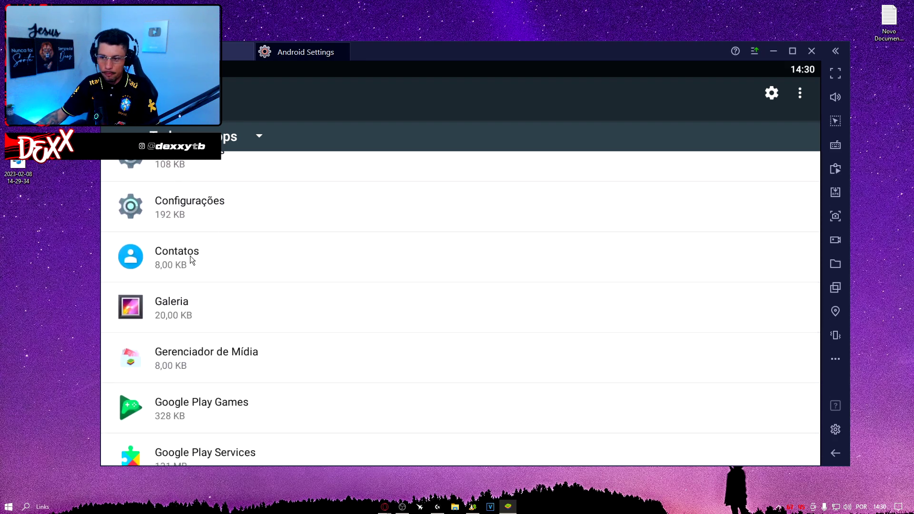
{"action": "scroll", "coordinate": [190, 259], "scroll_direction": "down", "scroll_amount": 2}
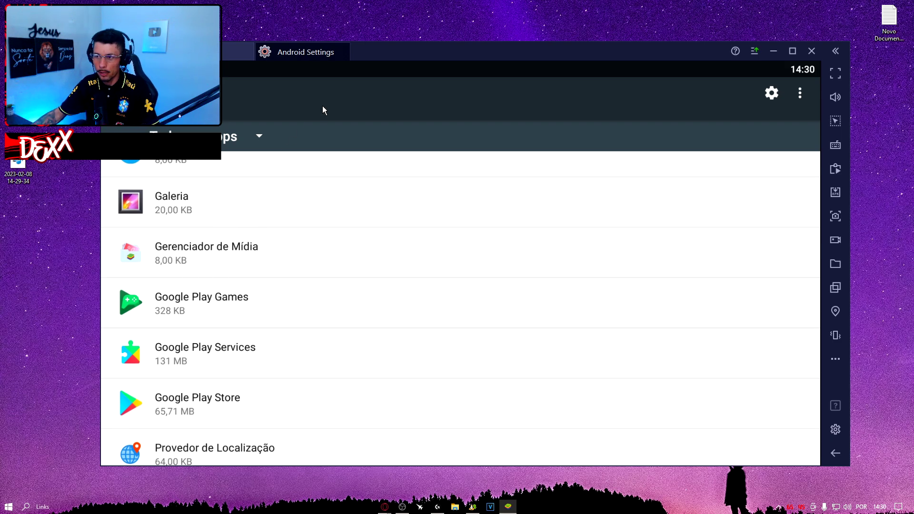
{"action": "left_click", "coordinate": [347, 47]}
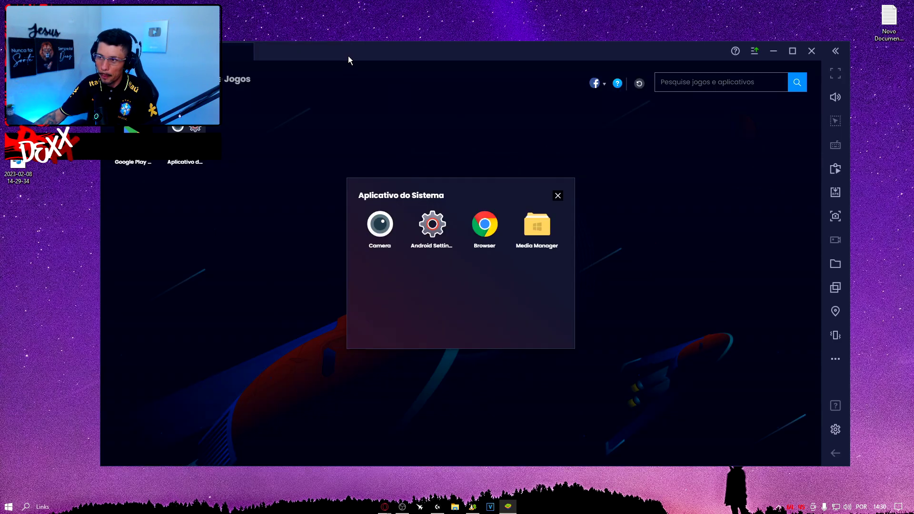
{"action": "left_click", "coordinate": [772, 53]}
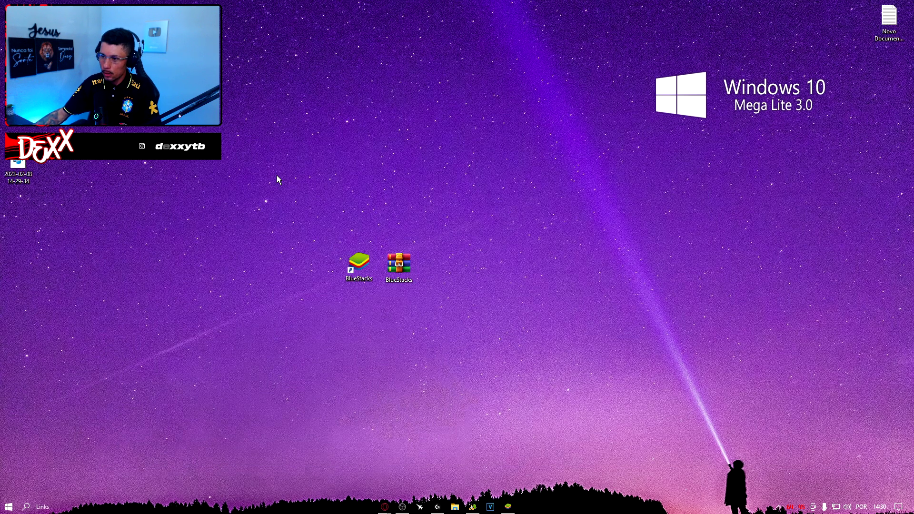
{"action": "left_click_drag", "start_coordinate": [359, 267], "coordinate": [332, 289]}
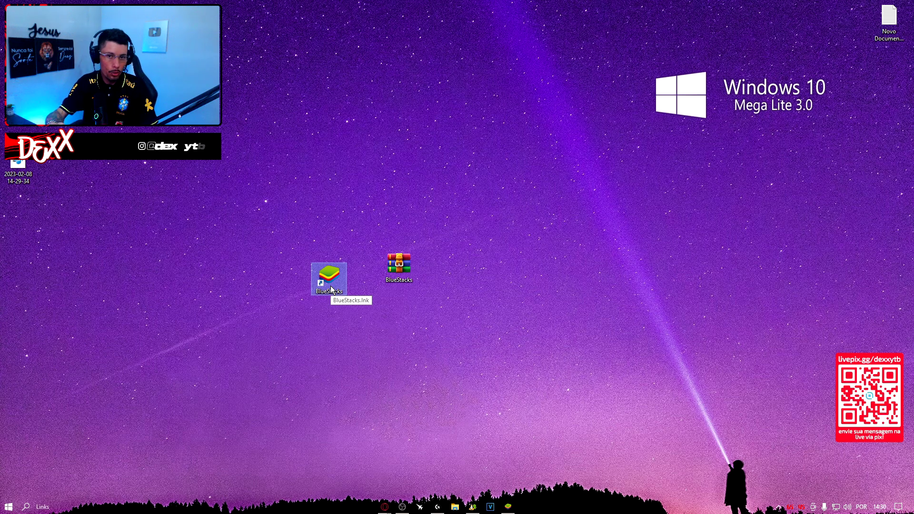
{"action": "left_click_drag", "start_coordinate": [308, 213], "coordinate": [499, 353]}
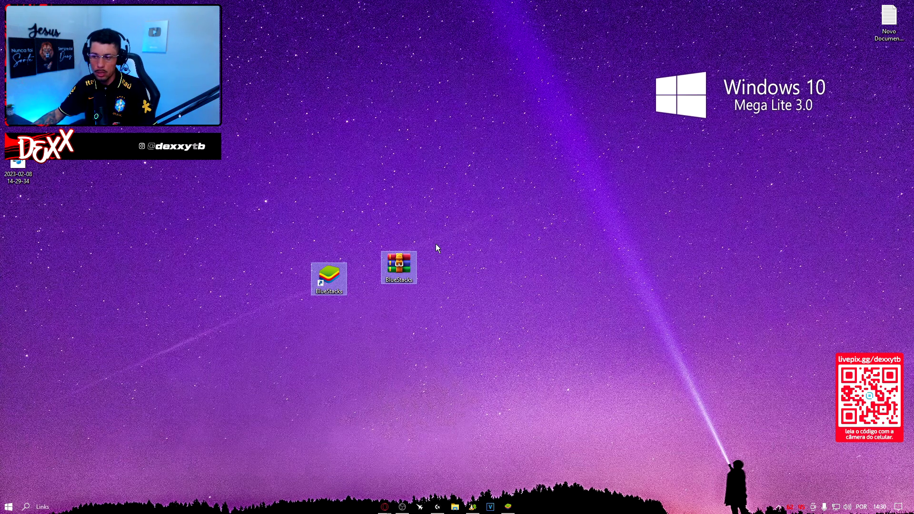
{"action": "left_click_drag", "start_coordinate": [230, 212], "coordinate": [522, 361]}
{"action": "left_click_drag", "start_coordinate": [328, 276], "coordinate": [342, 262]}
{"action": "left_click", "coordinate": [401, 313]}
{"action": "left_click", "coordinate": [401, 507]}
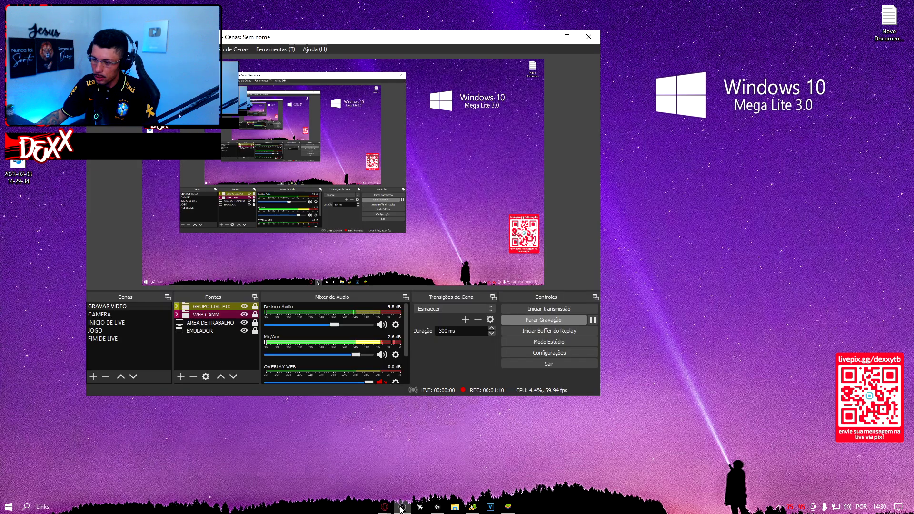
{"action": "left_click", "coordinate": [402, 507]}
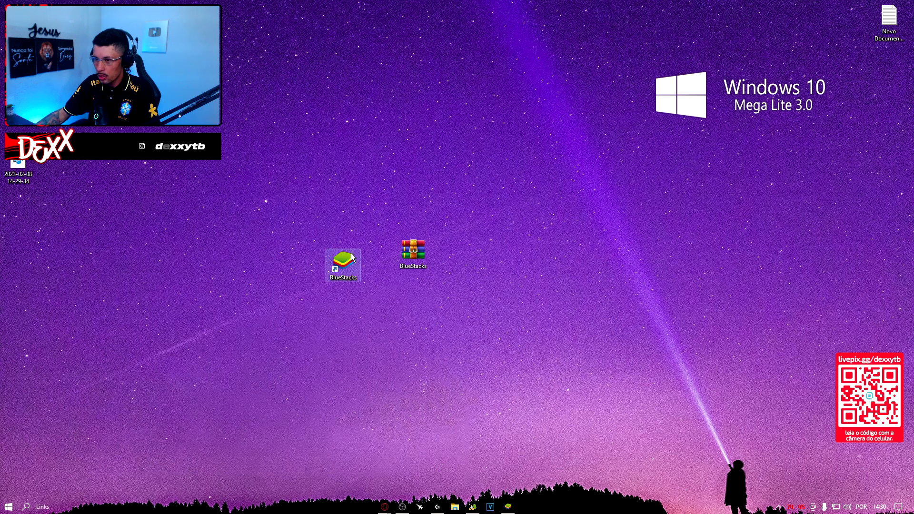
Switch to BlueStacks Tweaker 5, force-kill BlueStacks and minimize the tweaker window
{"action": "left_click", "coordinate": [473, 506]}
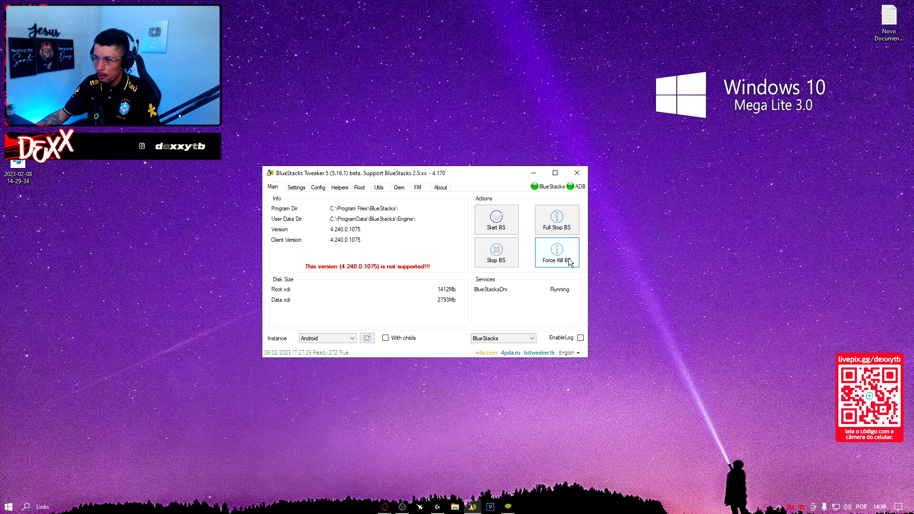
{"action": "left_click", "coordinate": [555, 252]}
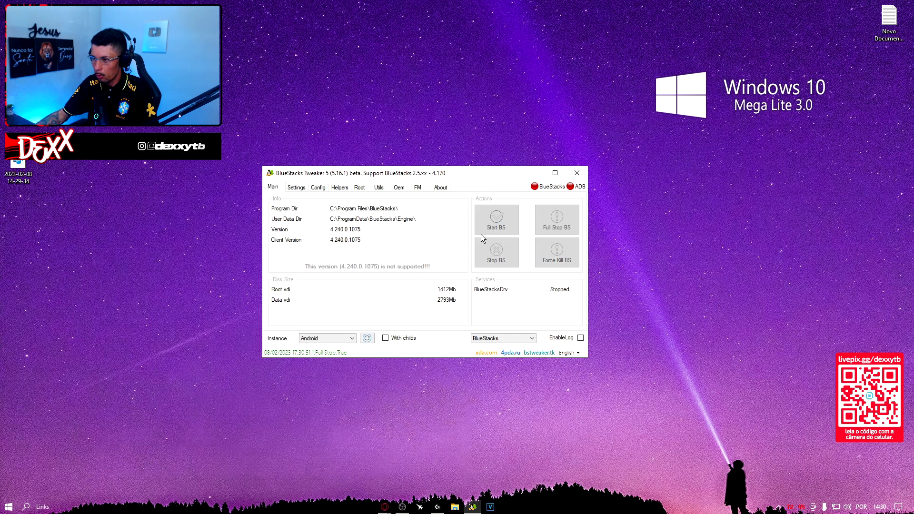
{"action": "left_click", "coordinate": [534, 173]}
Check the notification area and Task Manager's process and detail lists for any remaining BlueStacks processes
{"action": "left_click", "coordinate": [780, 505]}
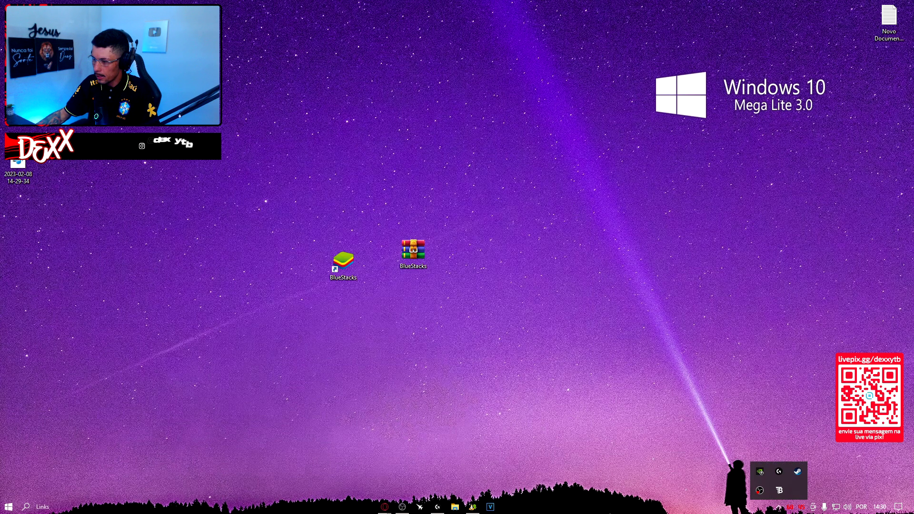
{"action": "right_click", "coordinate": [582, 507]}
{"action": "left_click", "coordinate": [606, 462]}
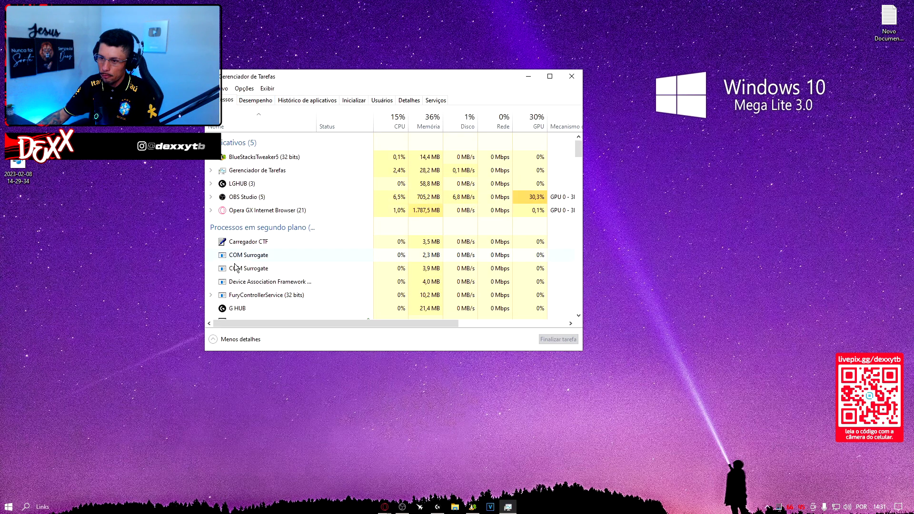
{"action": "scroll", "coordinate": [235, 267], "scroll_direction": "down", "scroll_amount": 2}
{"action": "scroll", "coordinate": [327, 123], "scroll_direction": "up", "scroll_amount": 1}
{"action": "left_click", "coordinate": [409, 100]}
{"action": "scroll", "coordinate": [249, 197], "scroll_direction": "down", "scroll_amount": 20}
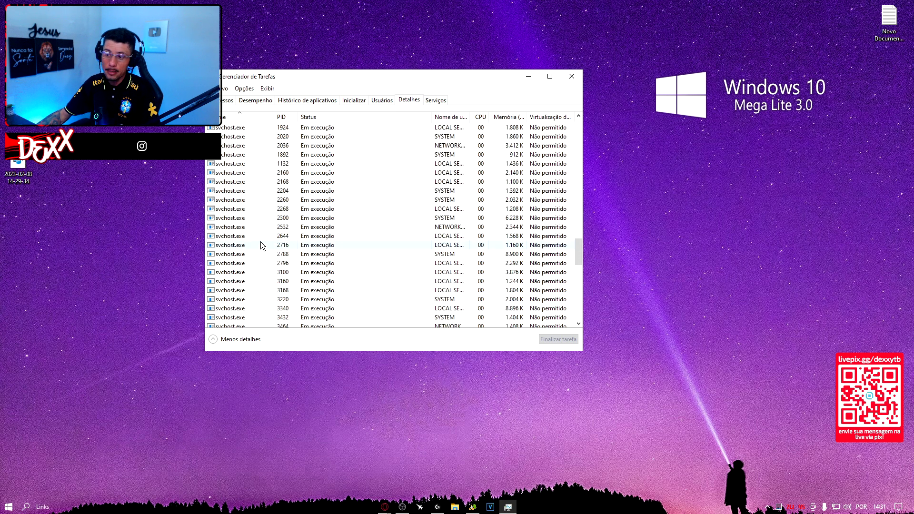
{"action": "scroll", "coordinate": [261, 243], "scroll_direction": "down", "scroll_amount": 10}
{"action": "left_click", "coordinate": [569, 78]}
Extract the BlueStacks.zip archive directly onto the desktop, entering the archive password
{"action": "right_click", "coordinate": [451, 182]}
{"action": "left_click", "coordinate": [476, 209]}
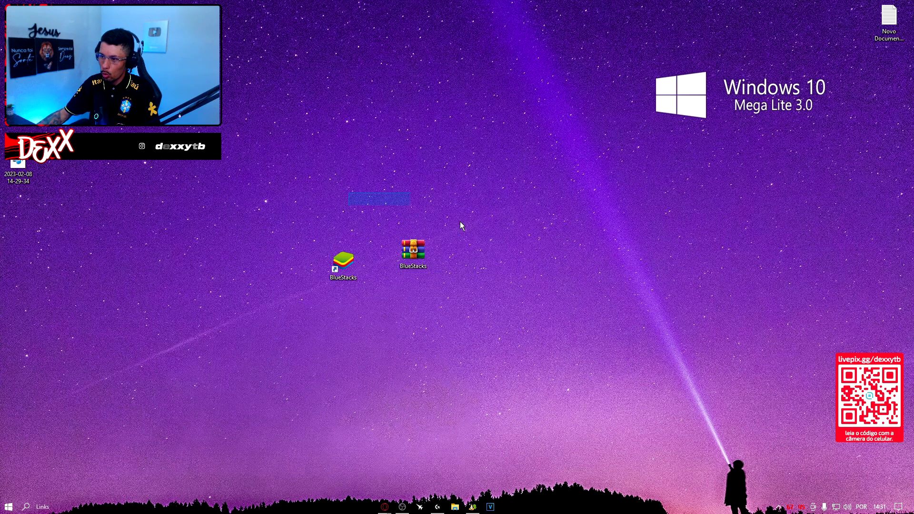
{"action": "right_click", "coordinate": [418, 256]}
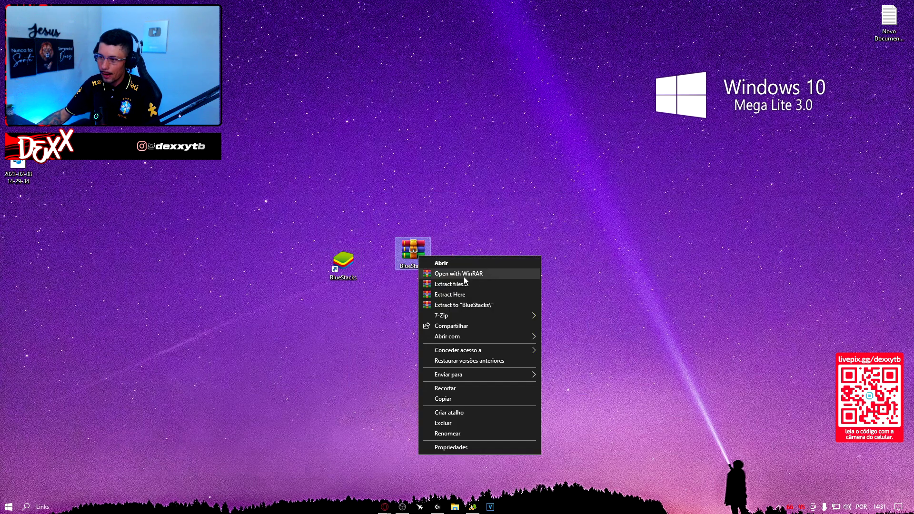
{"action": "left_click", "coordinate": [440, 295]}
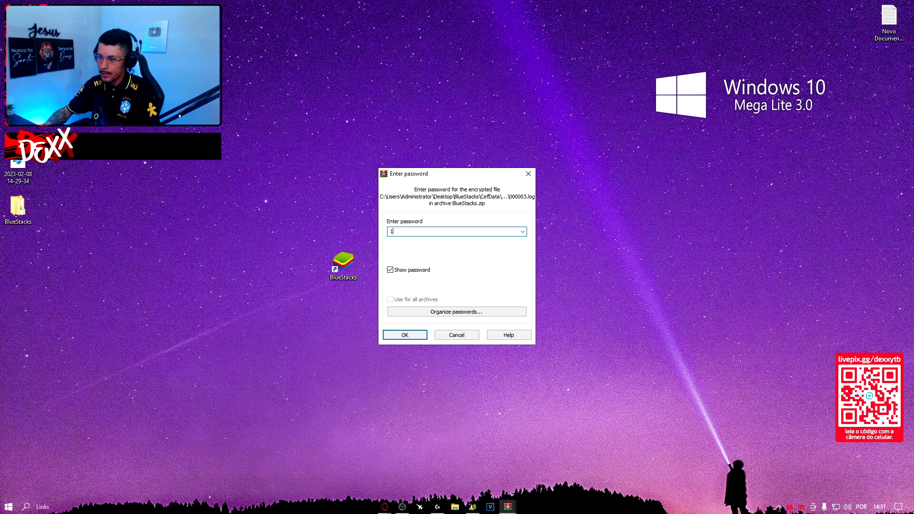
{"action": "left_click", "coordinate": [405, 335]}
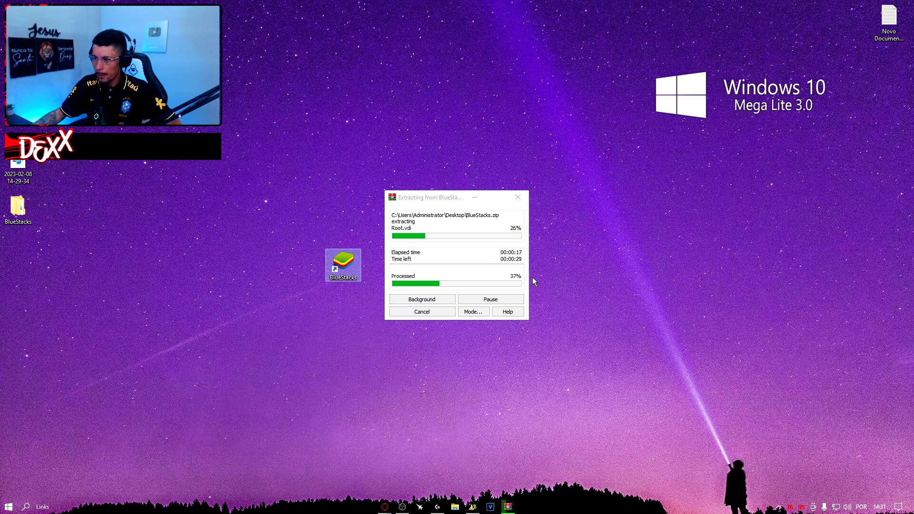
{"action": "left_click_drag", "start_coordinate": [344, 148], "coordinate": [642, 407]}
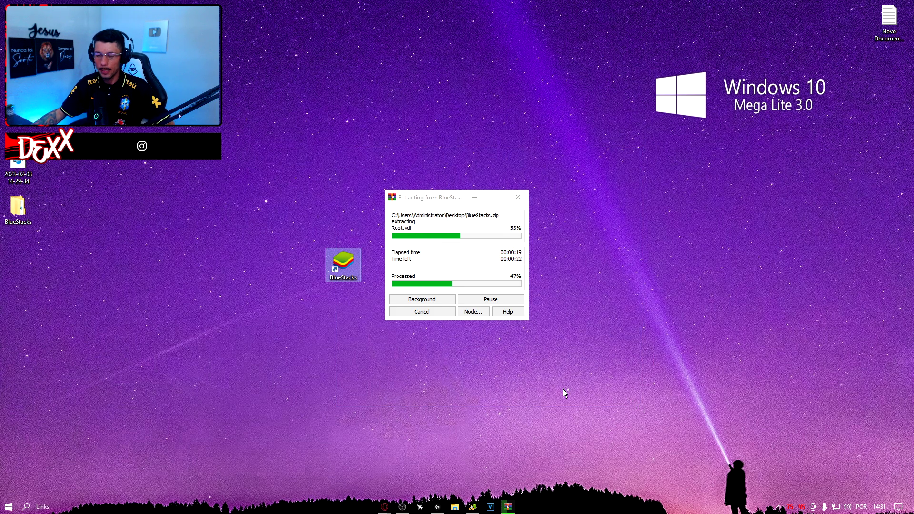
{"action": "left_click", "coordinate": [489, 370]}
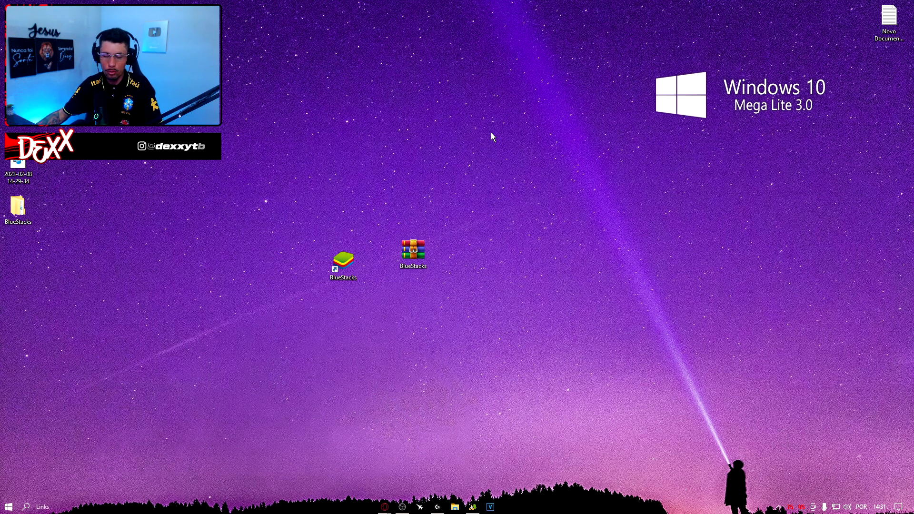
Move the BlueStacks archive away on the desktop and place the extracted BlueStacks folder beside the shortcut
{"action": "left_click_drag", "start_coordinate": [413, 250], "coordinate": [719, 50]}
{"action": "left_click_drag", "start_coordinate": [18, 207], "coordinate": [413, 261]}
{"action": "right_click", "coordinate": [475, 277]}
{"action": "left_click", "coordinate": [364, 296]}
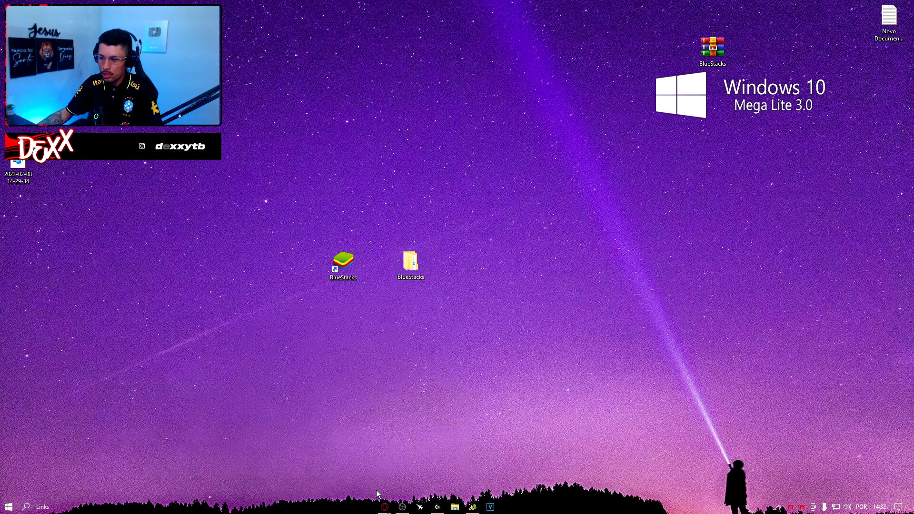
Open Disco Local (C:) in File Explorer and make sure hidden items are displayed so ProgramData can be accessed
{"action": "left_click", "coordinate": [455, 506]}
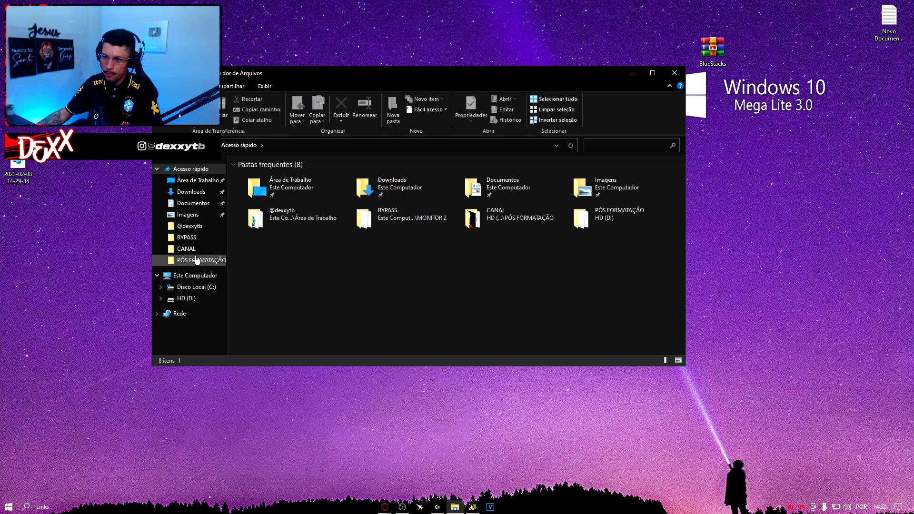
{"action": "left_click", "coordinate": [195, 287]}
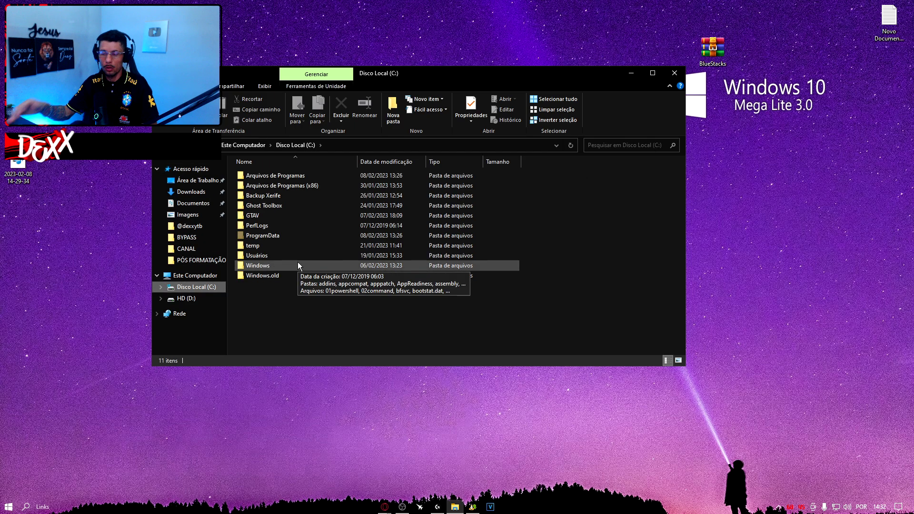
{"action": "left_click", "coordinate": [264, 237]}
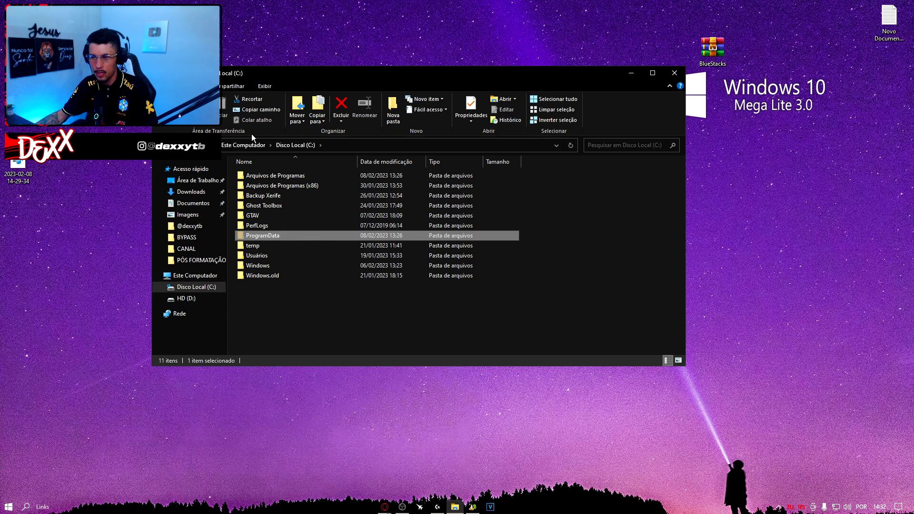
{"action": "left_click", "coordinate": [264, 85]}
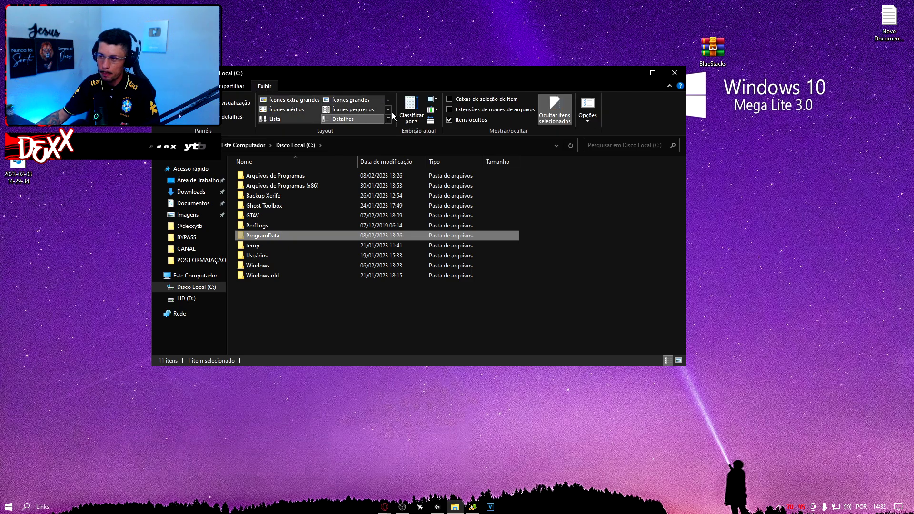
{"action": "left_click", "coordinate": [450, 120]}
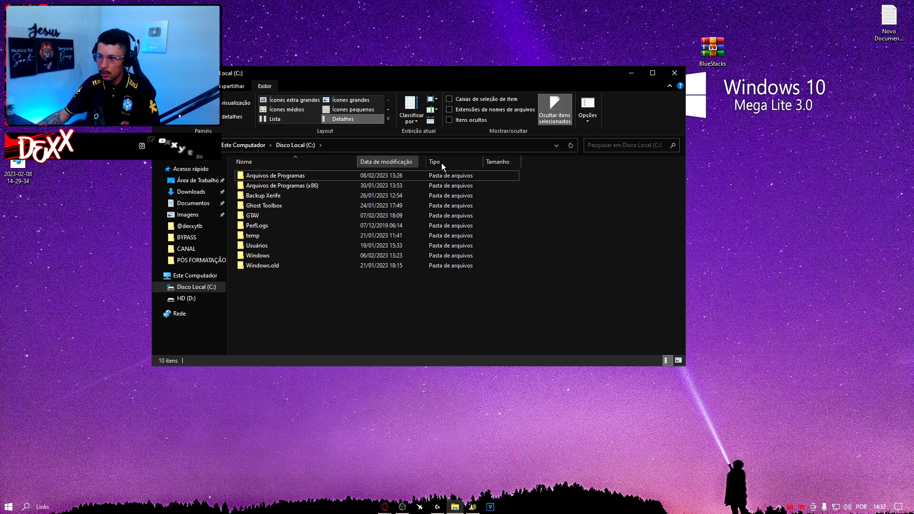
{"action": "left_click", "coordinate": [448, 119]}
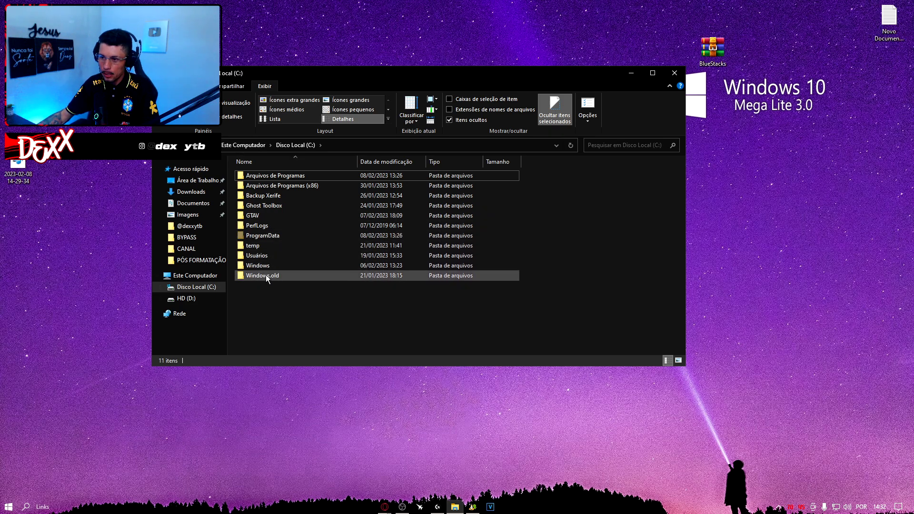
Delete the BlueStacks folder from C: > ProgramData and shift the File Explorer window aside
{"action": "double_click", "coordinate": [254, 236]}
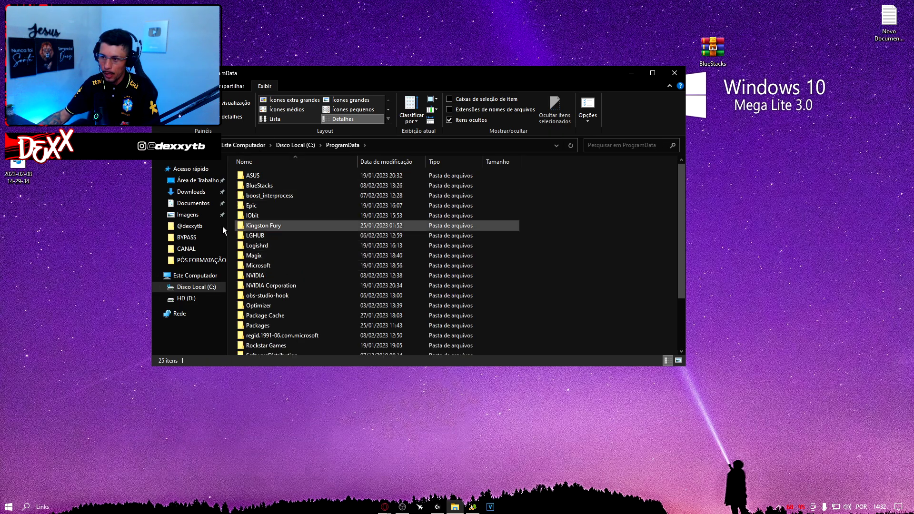
{"action": "left_click", "coordinate": [258, 187]}
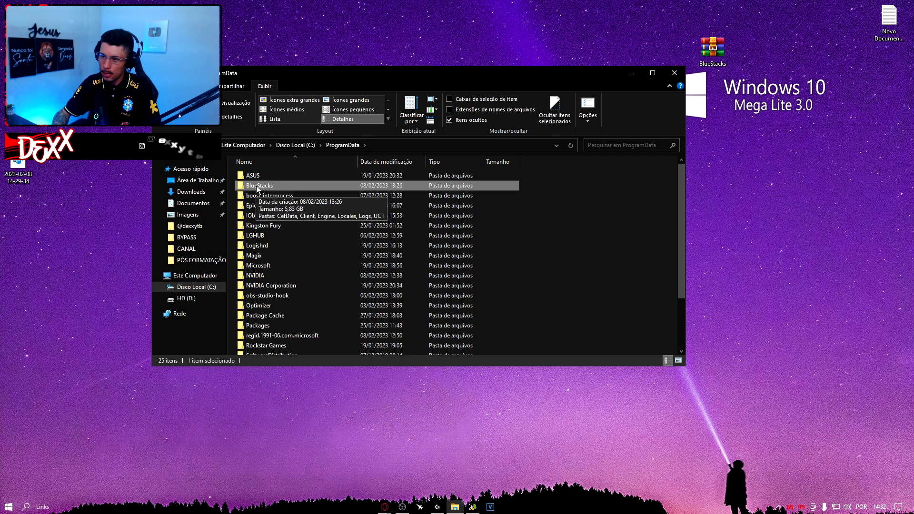
{"action": "key", "text": "Delete"}
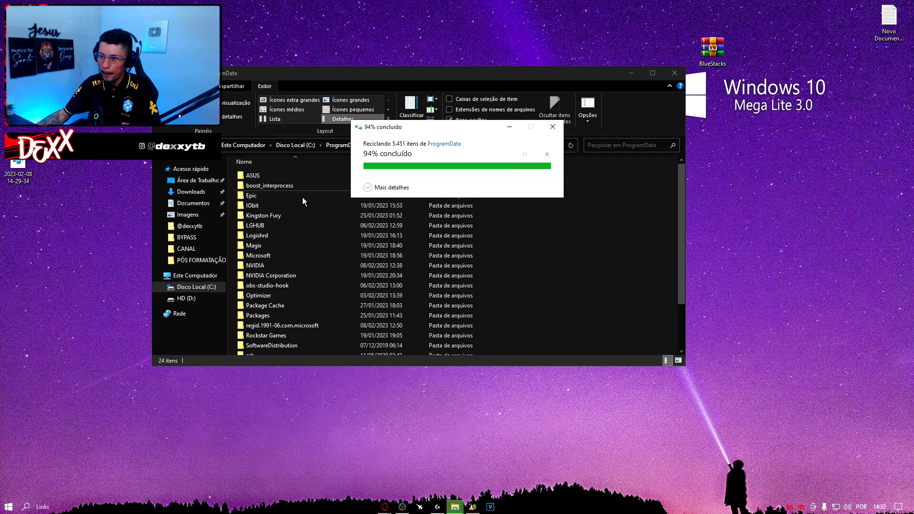
{"action": "left_click_drag", "start_coordinate": [416, 73], "coordinate": [297, 193]}
{"action": "left_click_drag", "start_coordinate": [502, 203], "coordinate": [460, 37]}
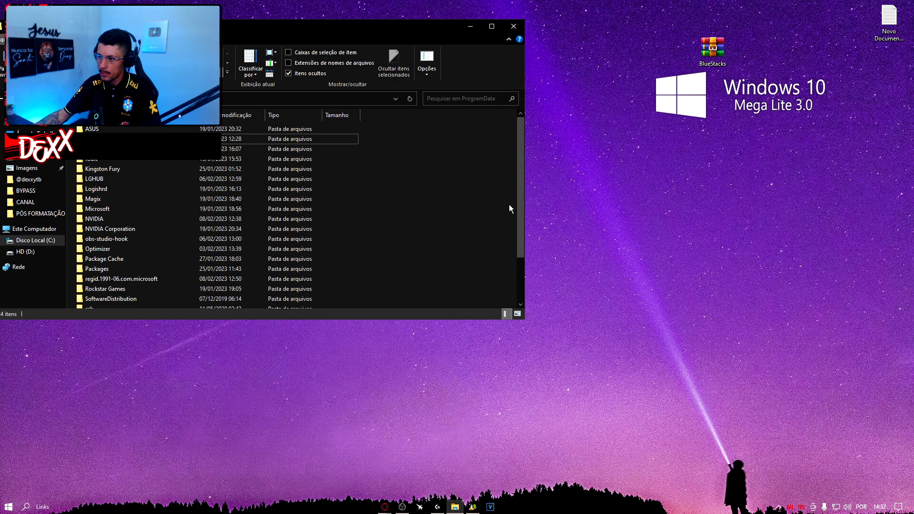
Move the extracted BlueStacks folder from the desktop into C: > ProgramData by cutting and pasting it
{"action": "left_click", "coordinate": [470, 29]}
{"action": "left_click_drag", "start_coordinate": [410, 257], "coordinate": [693, 245]}
{"action": "left_click", "coordinate": [457, 506]}
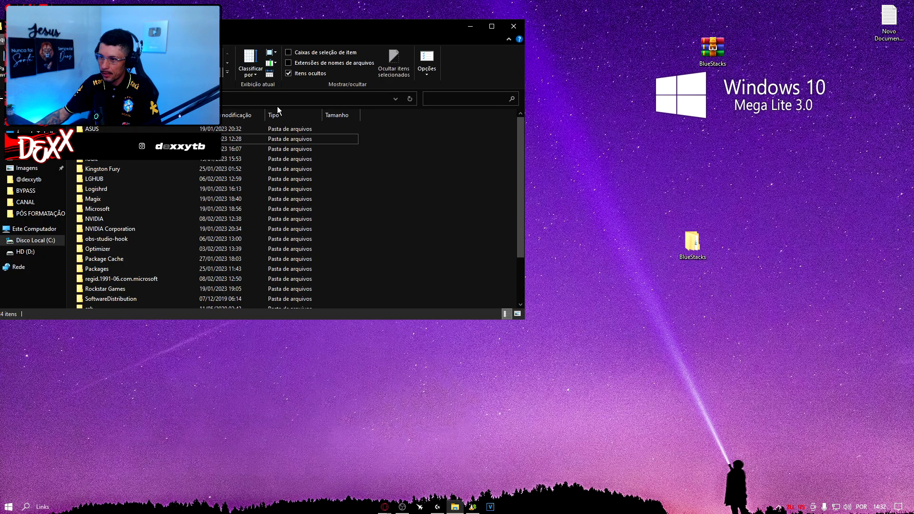
{"action": "mouse_move", "coordinate": [693, 244]}
{"action": "left_mouse_down"}
{"action": "mouse_move", "coordinate": [684, 249]}
{"action": "mouse_move", "coordinate": [701, 246]}
{"action": "mouse_move", "coordinate": [423, 204]}
{"action": "mouse_move", "coordinate": [697, 240]}
{"action": "mouse_move", "coordinate": [693, 249]}
{"action": "left_mouse_up"}
{"action": "right_click", "coordinate": [693, 248]}
{"action": "left_click", "coordinate": [714, 389]}
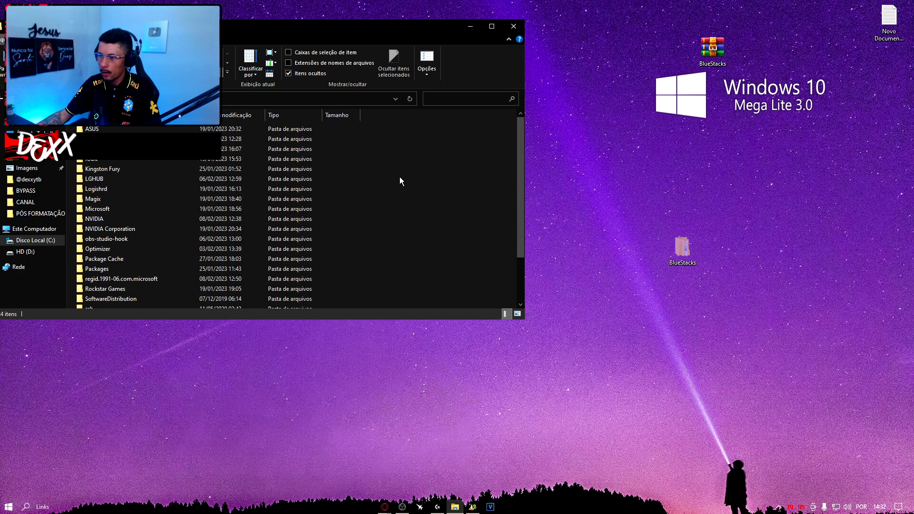
{"action": "right_click", "coordinate": [399, 176]}
{"action": "left_click", "coordinate": [426, 243]}
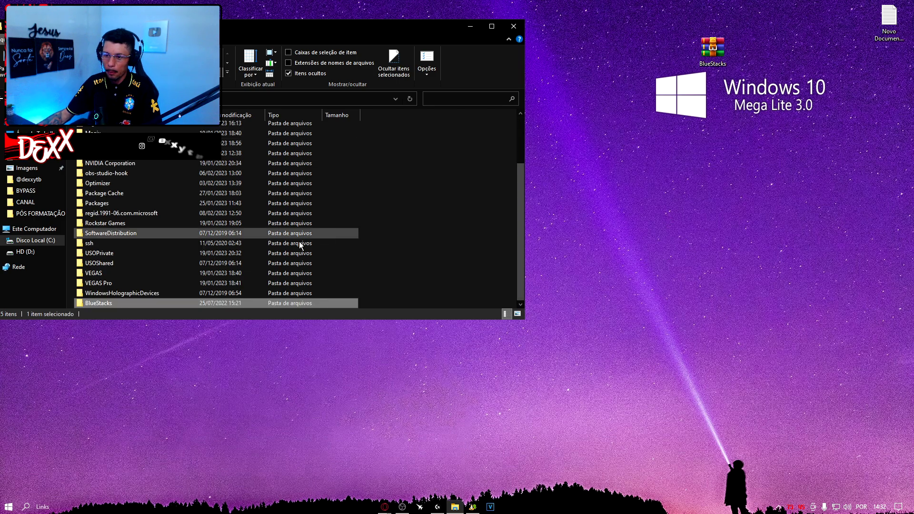
Close the ProgramData window and refresh the desktop
{"action": "left_click", "coordinate": [513, 25]}
{"action": "right_click", "coordinate": [479, 147]}
{"action": "left_click", "coordinate": [496, 177]}
{"action": "right_click", "coordinate": [391, 175]}
{"action": "left_click", "coordinate": [424, 205]}
{"action": "right_click", "coordinate": [384, 185]}
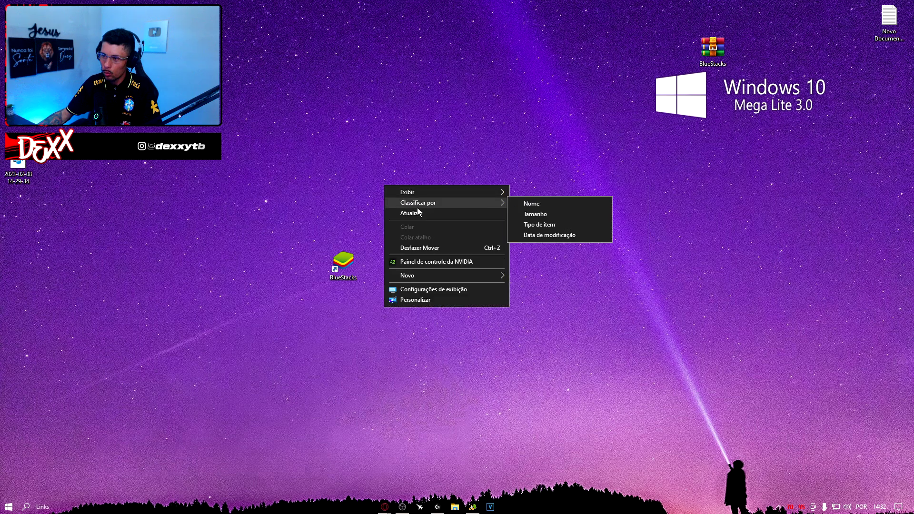
{"action": "left_click", "coordinate": [415, 213]}
Run the BlueStacks desktop shortcut as administrator and dismiss the tip about creating a folder to organize apps
{"action": "left_click_drag", "start_coordinate": [276, 194], "coordinate": [505, 315]}
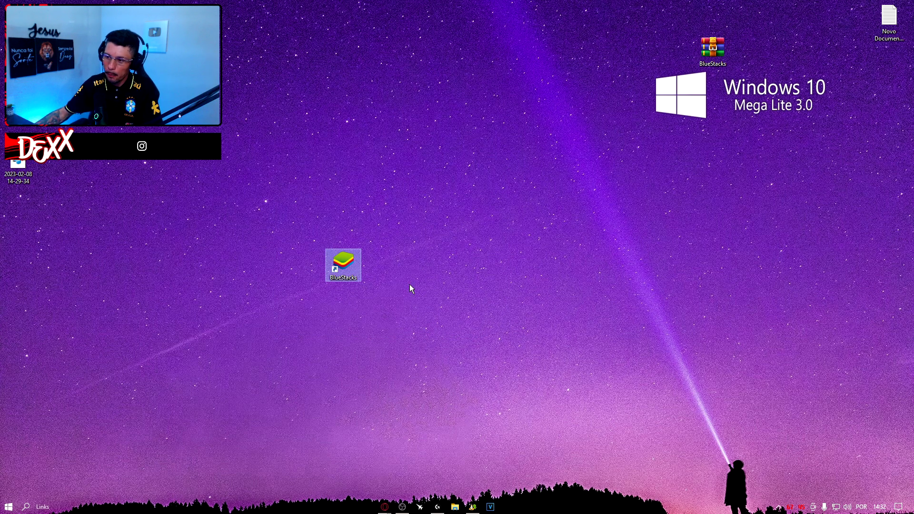
{"action": "right_click", "coordinate": [355, 270]}
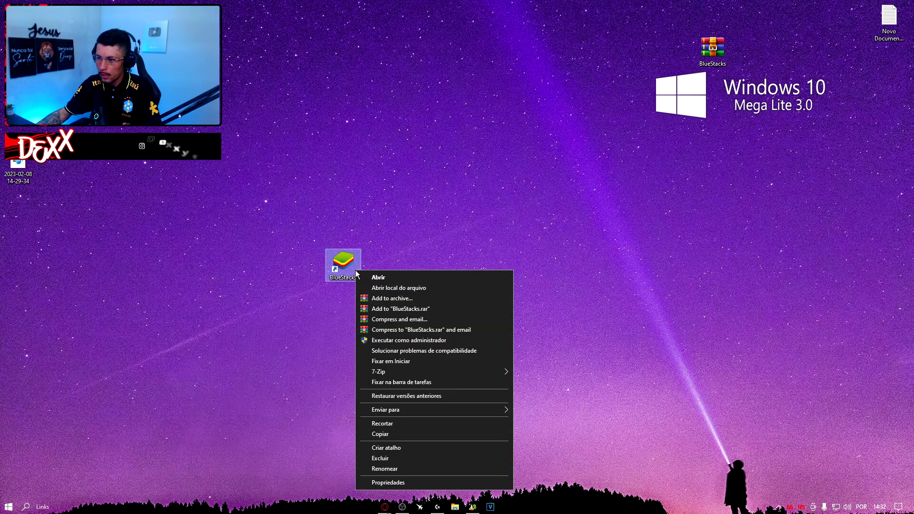
{"action": "left_click", "coordinate": [386, 341]}
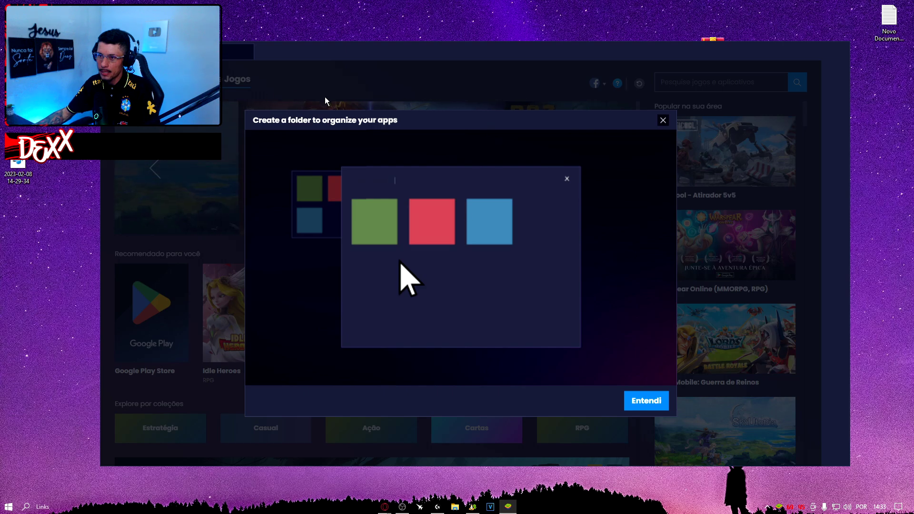
{"action": "left_click", "coordinate": [628, 394]}
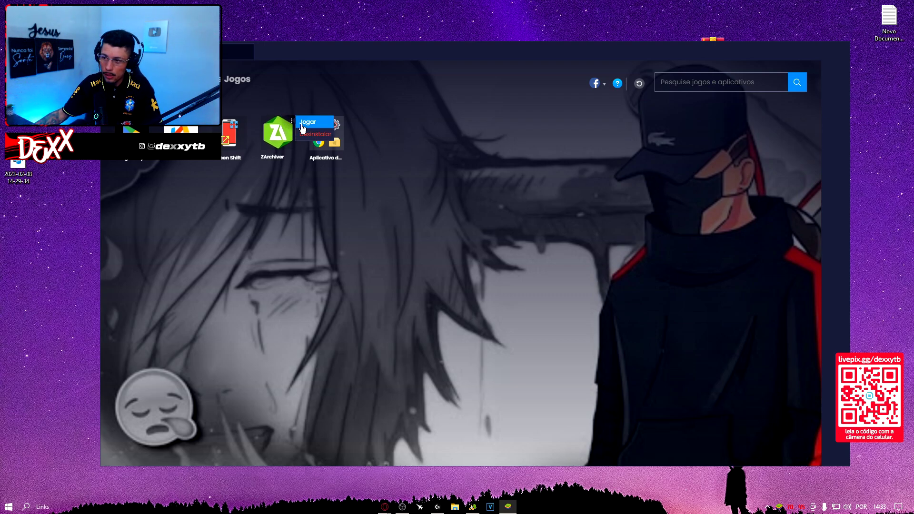
Uninstall the ZArchiver and Screen Shift apps from the BlueStacks home screen, confirming each deletion
{"action": "left_click", "coordinate": [315, 136]}
{"action": "left_click", "coordinate": [515, 295]}
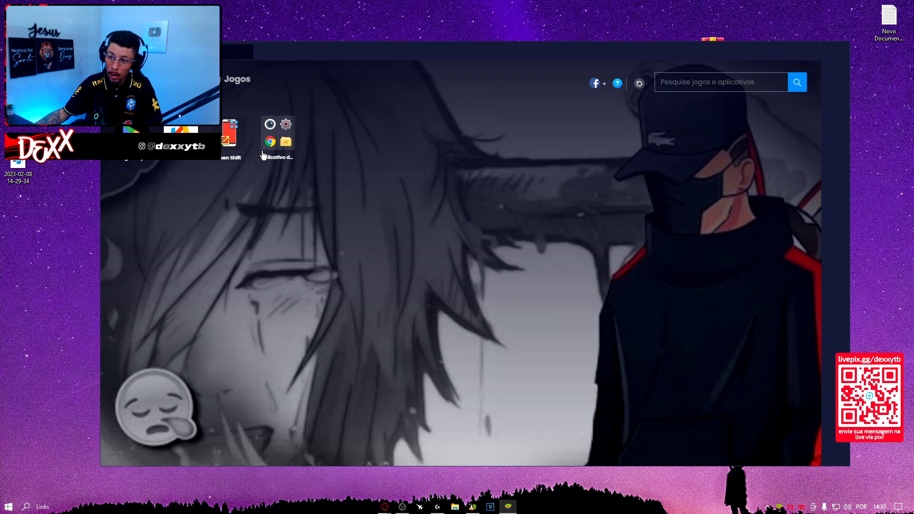
{"action": "left_click", "coordinate": [266, 135]}
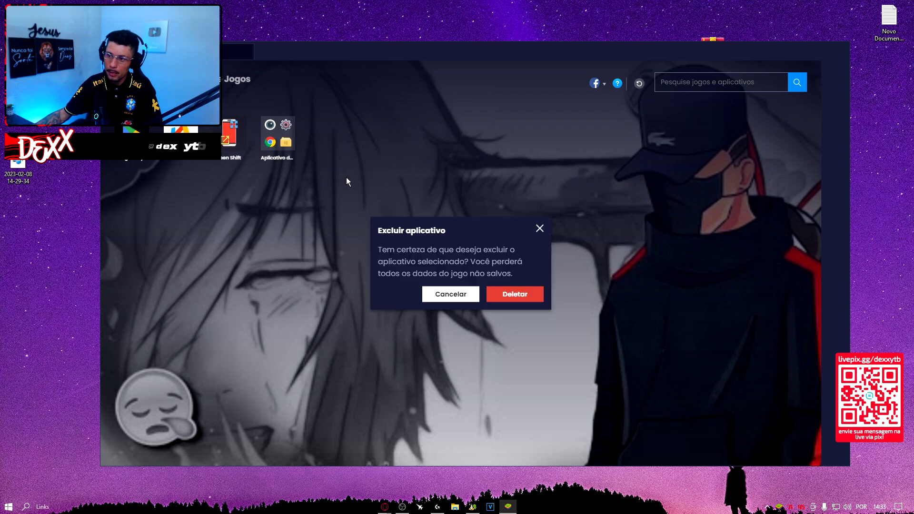
{"action": "left_click", "coordinate": [505, 294]}
Examine the installed apps in the Aplicativos list of Android Settings and return to the BlueStacks home screen
{"action": "left_click", "coordinate": [236, 130]}
{"action": "left_click", "coordinate": [435, 223]}
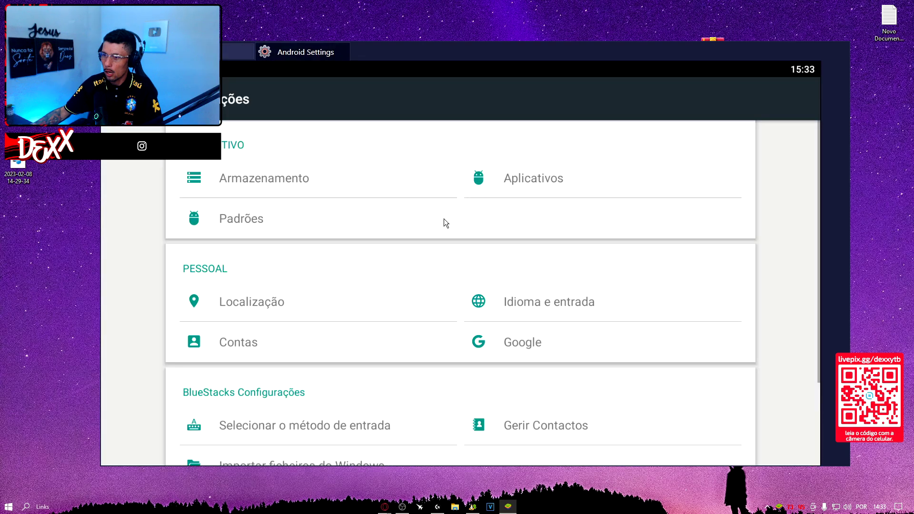
{"action": "left_click", "coordinate": [483, 184]}
{"action": "scroll", "coordinate": [241, 306], "scroll_direction": "down", "scroll_amount": 3}
{"action": "scroll", "coordinate": [227, 442], "scroll_direction": "up", "scroll_amount": 3}
{"action": "scroll", "coordinate": [227, 442], "scroll_direction": "down", "scroll_amount": 3}
{"action": "scroll", "coordinate": [248, 411], "scroll_direction": "up", "scroll_amount": 3}
{"action": "scroll", "coordinate": [317, 181], "scroll_direction": "down", "scroll_amount": 3}
{"action": "scroll", "coordinate": [258, 395], "scroll_direction": "up", "scroll_amount": 3}
{"action": "scroll", "coordinate": [258, 395], "scroll_direction": "down", "scroll_amount": 3}
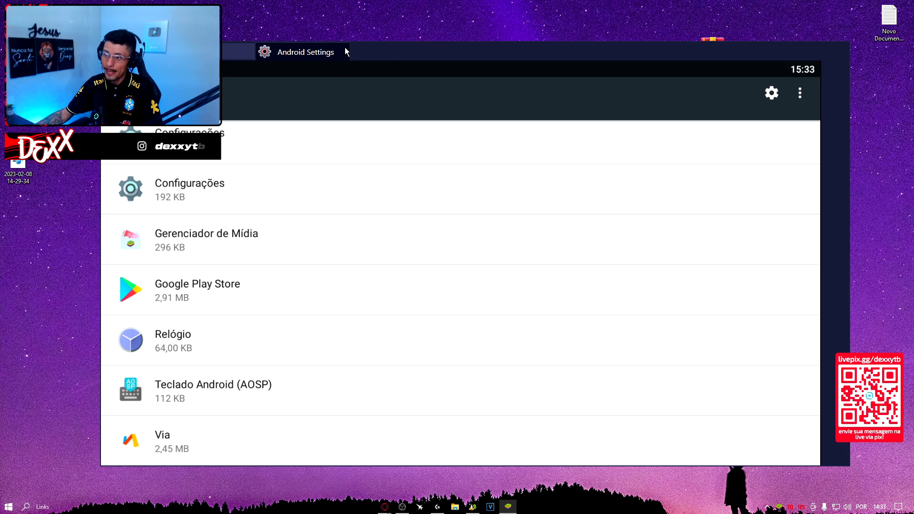
{"action": "left_click", "coordinate": [250, 50]}
{"action": "left_click", "coordinate": [339, 52]}
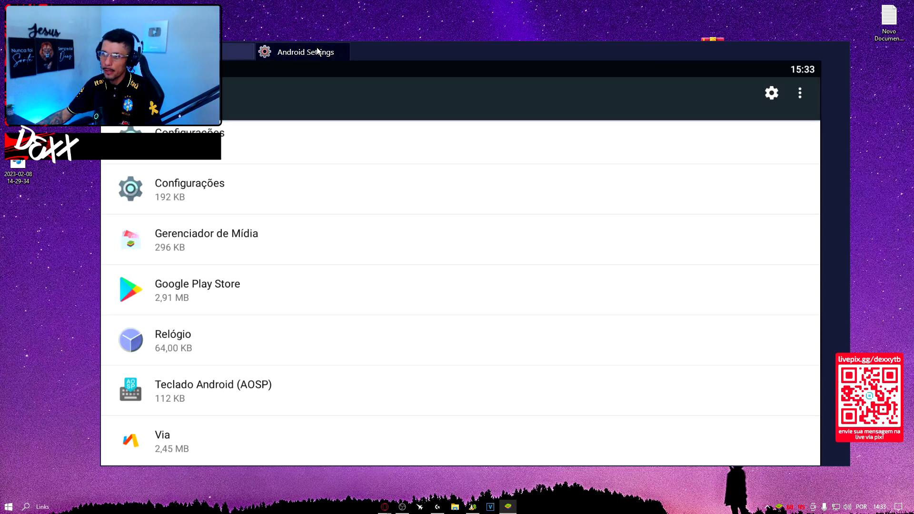
{"action": "left_click", "coordinate": [230, 56]}
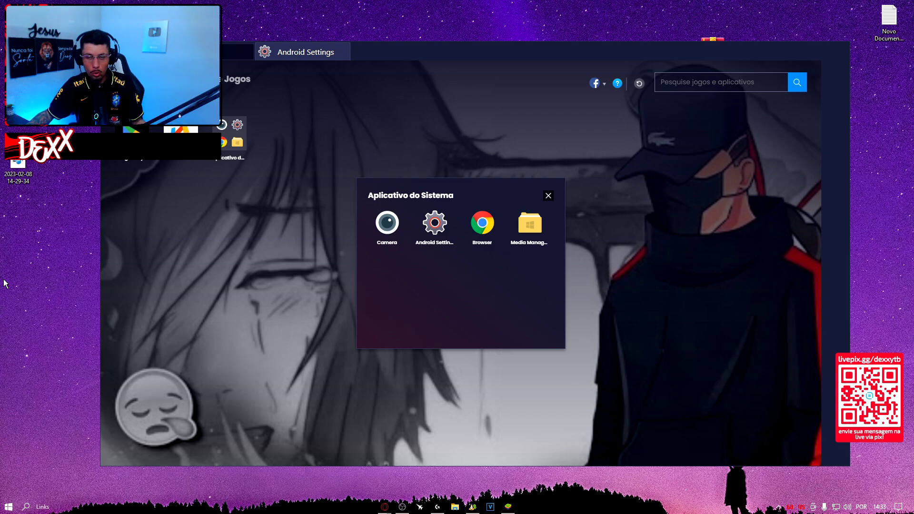
{"action": "left_click", "coordinate": [200, 287]}
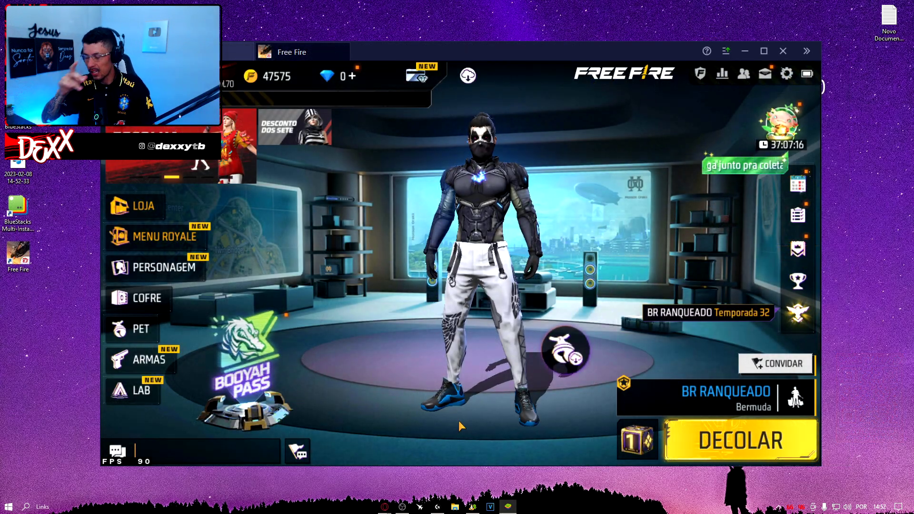
Expand the BlueStacks side toolbar and view the APK files in Downloads without installing any, returning to Free Fire
{"action": "left_click", "coordinate": [237, 52]}
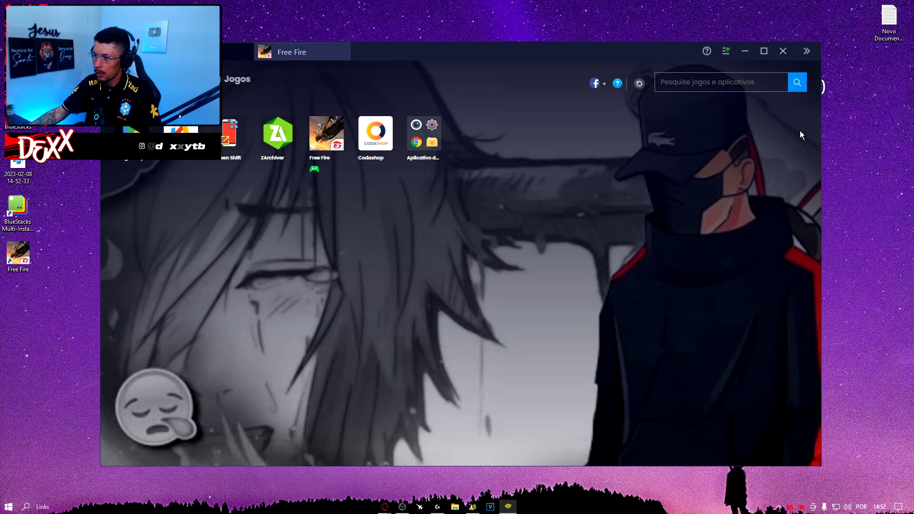
{"action": "left_click", "coordinate": [817, 53]}
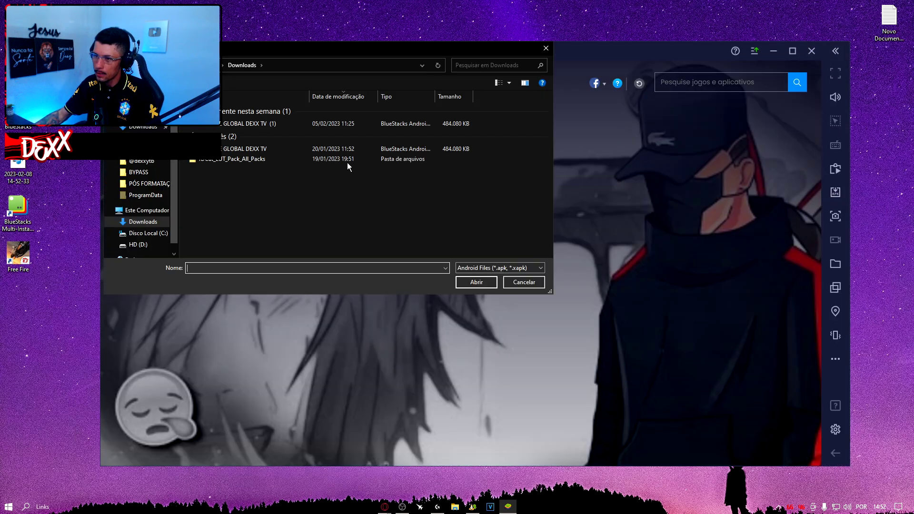
{"action": "left_click", "coordinate": [546, 48]}
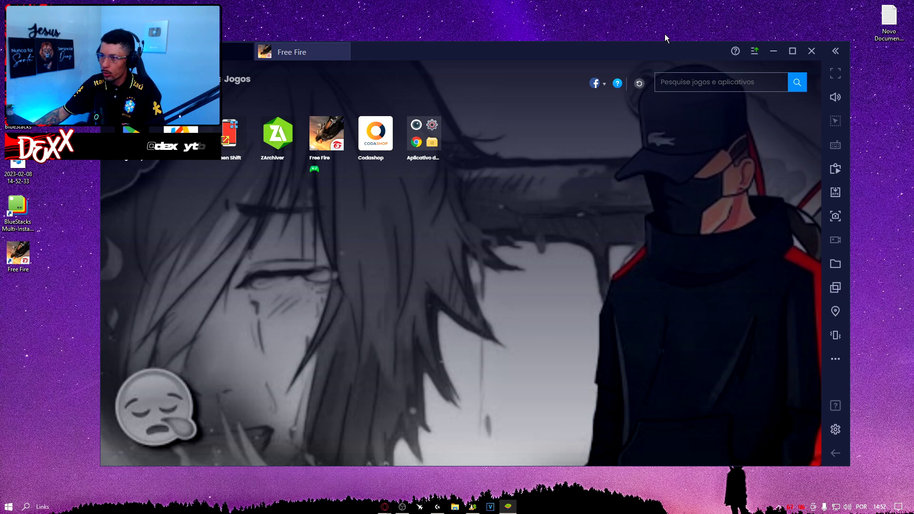
{"action": "left_click", "coordinate": [298, 52]}
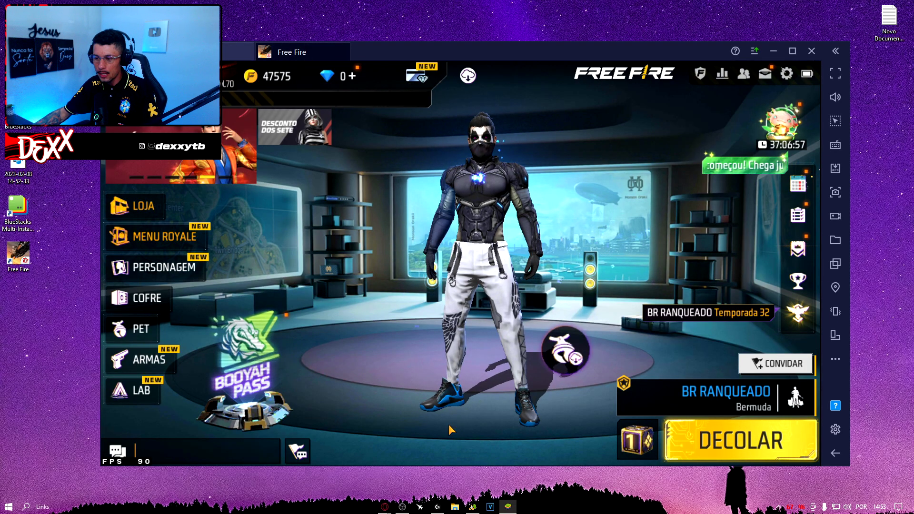
Locate the BlueStacks folder in C: > ProgramData with File Explorer and close the window
{"action": "left_click", "coordinate": [455, 507]}
{"action": "left_click", "coordinate": [29, 243]}
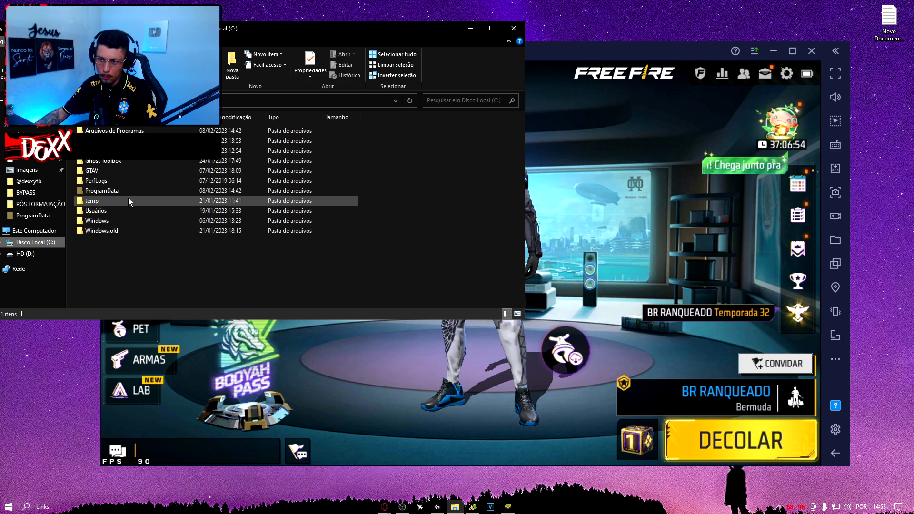
{"action": "double_click", "coordinate": [106, 193]}
{"action": "left_click", "coordinate": [110, 141]}
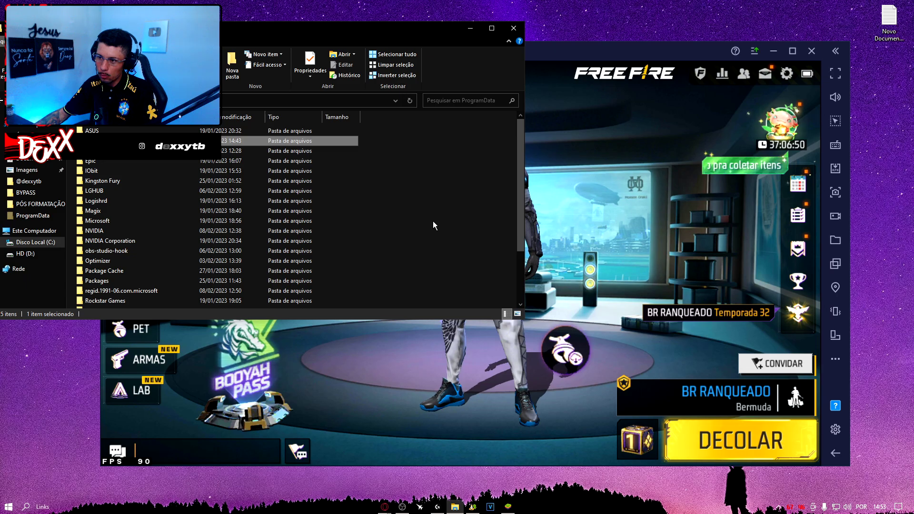
{"action": "left_click", "coordinate": [513, 28]}
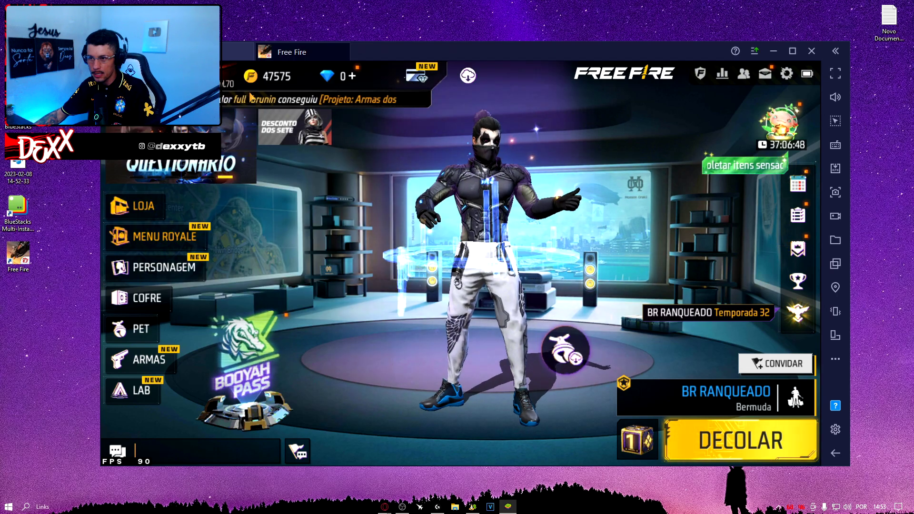
View the Facebook login page for Free Fire in the Via browser and close the browser tab
{"action": "left_click", "coordinate": [221, 55]}
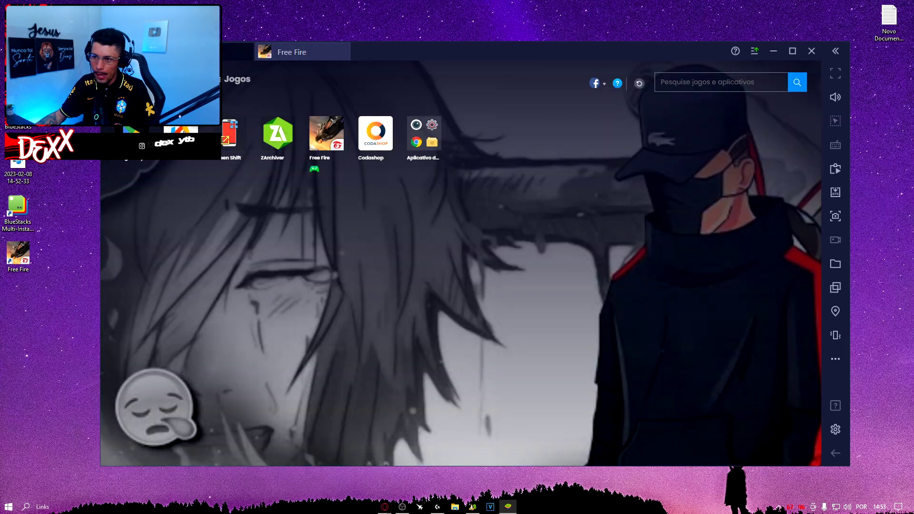
{"action": "left_click", "coordinate": [180, 130]}
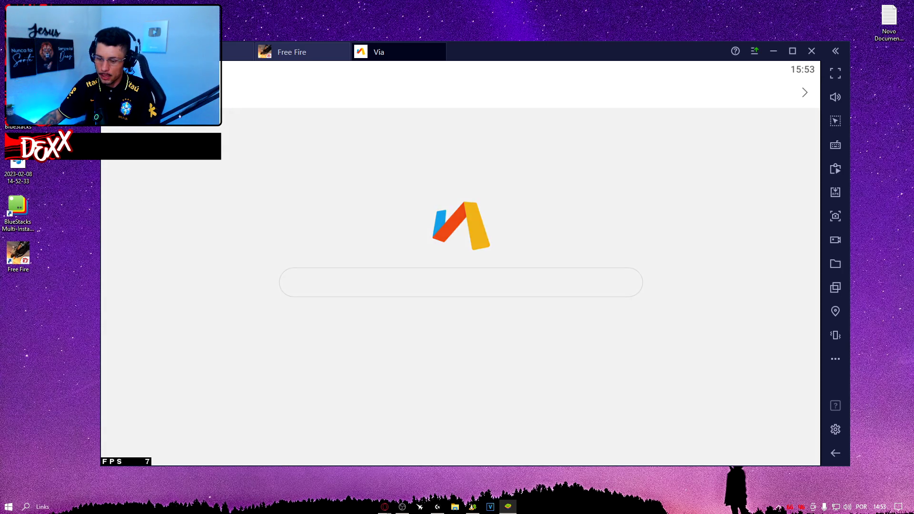
{"action": "type", "text": "f"}
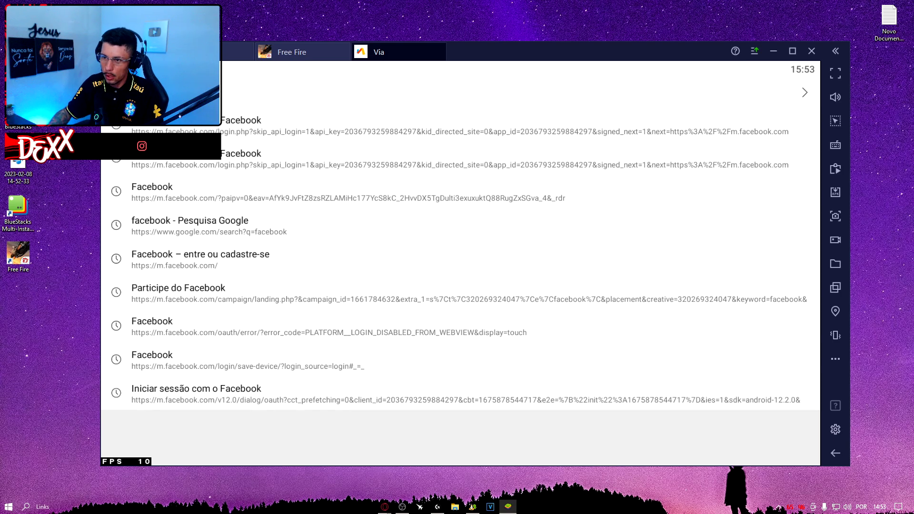
{"action": "left_click", "coordinate": [242, 115]}
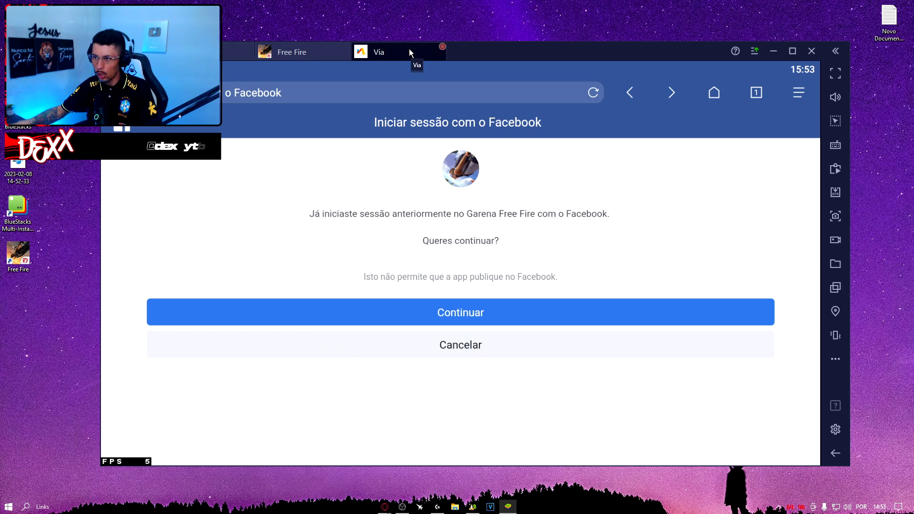
{"action": "left_click", "coordinate": [443, 47]}
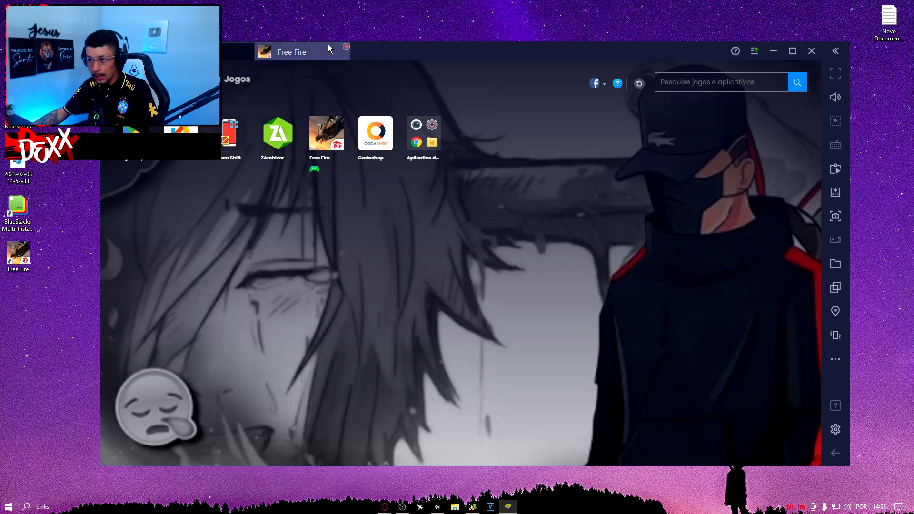
Examine the CPU, RAM and frame rate options in the Engine section of the BlueStacks settings from Free Fire
{"action": "left_click", "coordinate": [313, 49]}
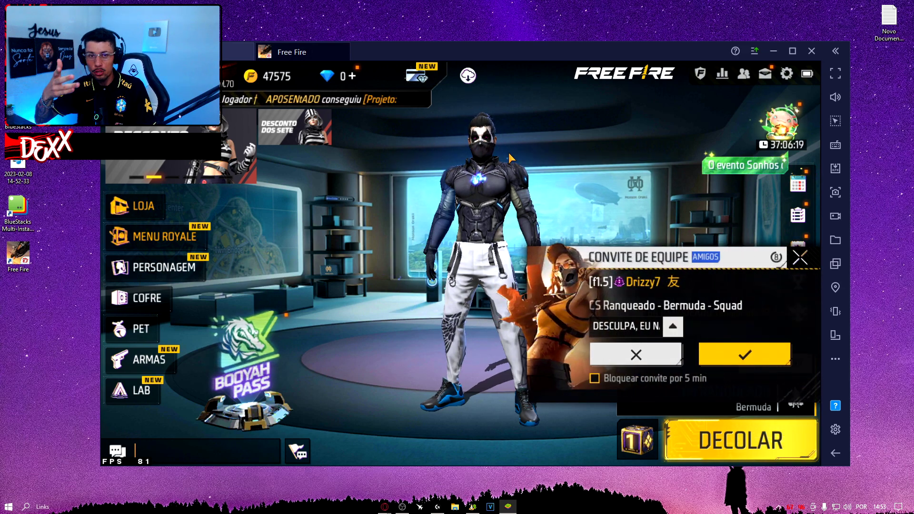
{"action": "left_click", "coordinate": [755, 51]}
{"action": "left_click", "coordinate": [735, 70]}
{"action": "left_click", "coordinate": [318, 196]}
{"action": "scroll", "coordinate": [510, 247], "scroll_direction": "down", "scroll_amount": 6}
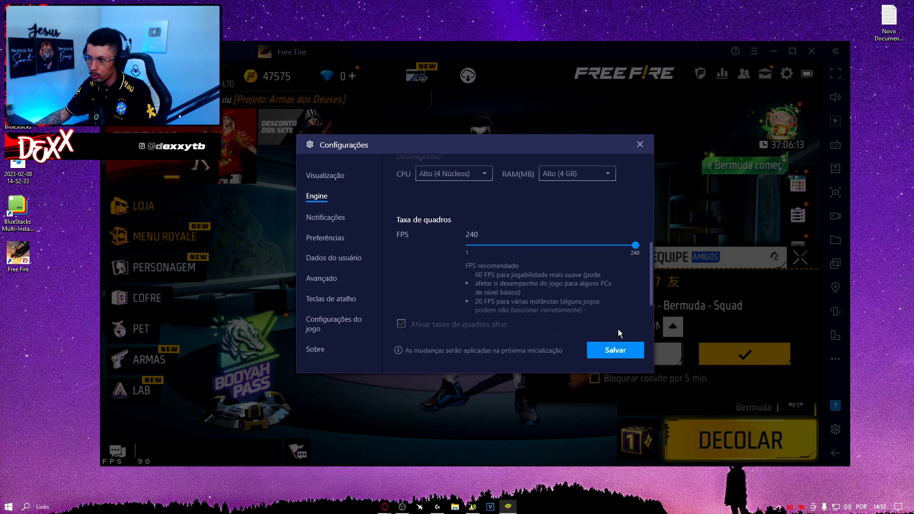
{"action": "left_click", "coordinate": [640, 145]}
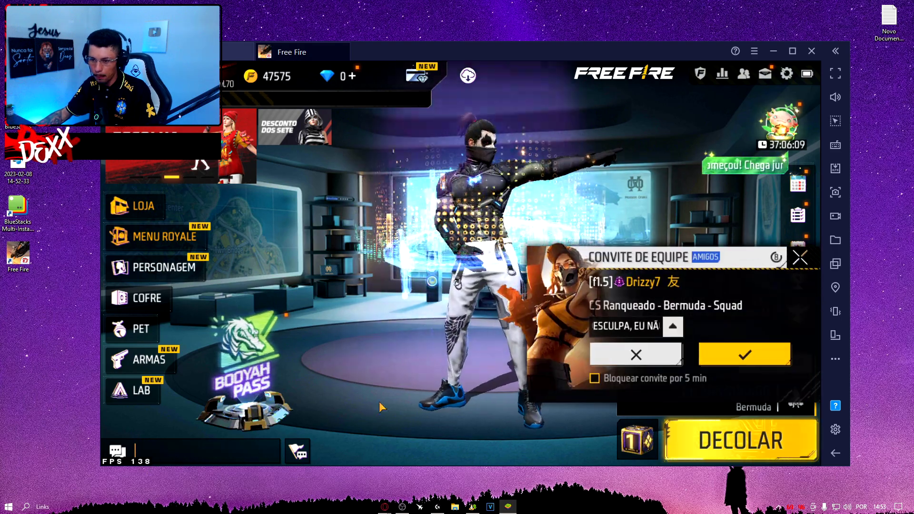
Decline the Free Fire team invitation and block that friend's invites for 5 minutes
{"action": "left_click", "coordinate": [595, 378]}
{"action": "left_click", "coordinate": [621, 353]}
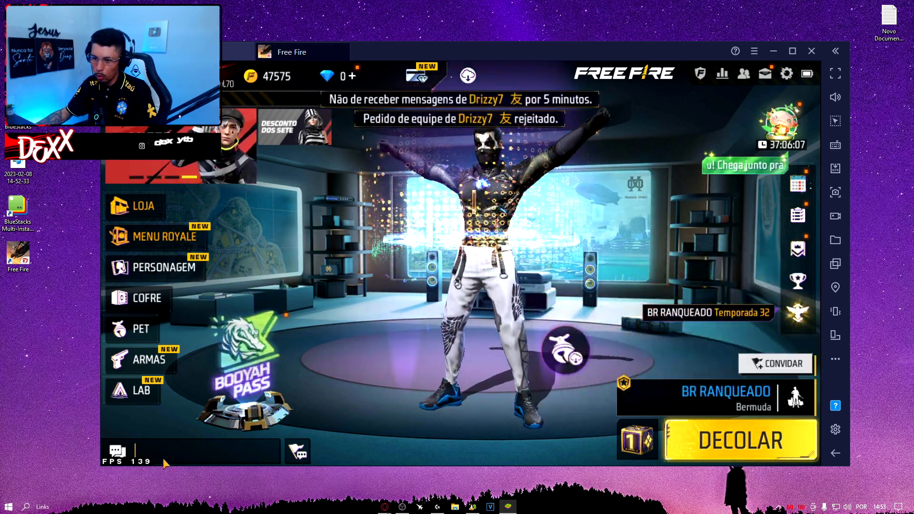
Open the NVIDIA Control Panel from the desktop and examine the maximum frame rate entry in the 3D settings
{"action": "right_click", "coordinate": [53, 396]}
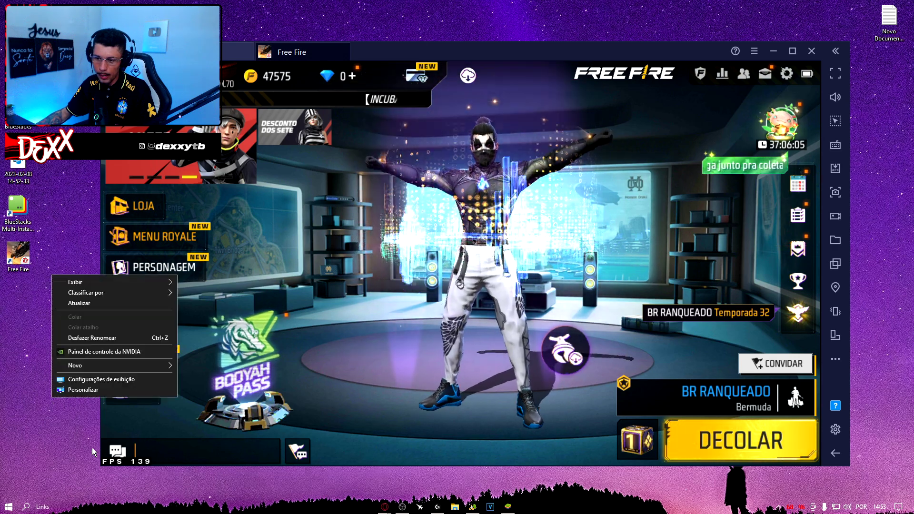
{"action": "left_click", "coordinate": [128, 435]}
{"action": "right_click", "coordinate": [29, 382]}
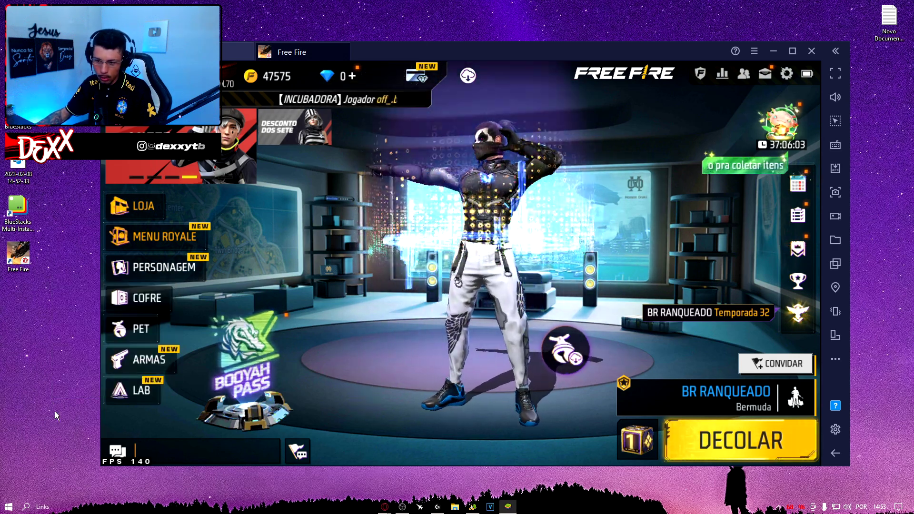
{"action": "left_click", "coordinate": [82, 337]}
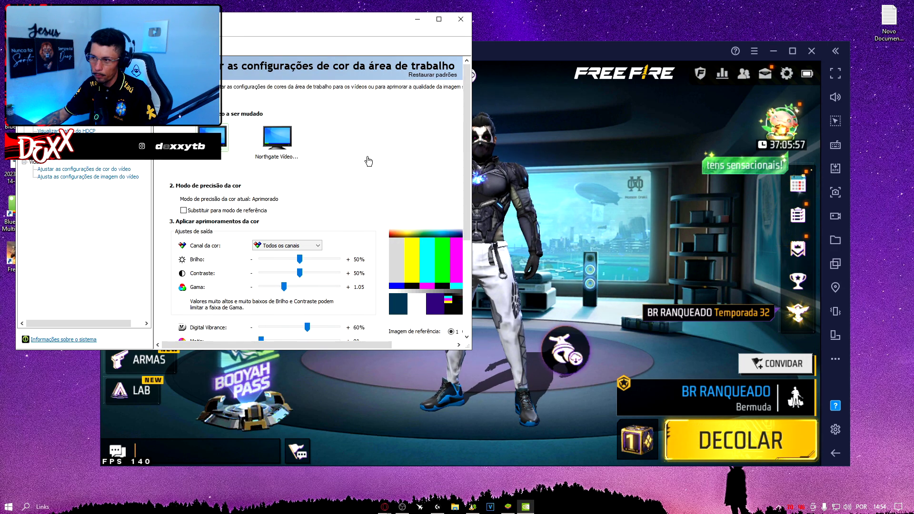
{"action": "left_click_drag", "start_coordinate": [402, 182], "coordinate": [409, 259]}
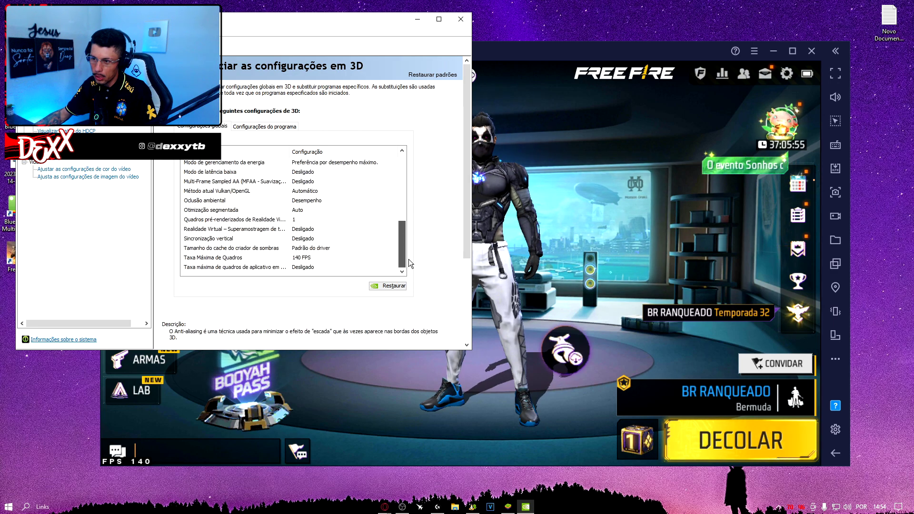
View the options of the maximum frame rate setting, cancel without changing them, and close the NVIDIA Control Panel
{"action": "left_click", "coordinate": [353, 257]}
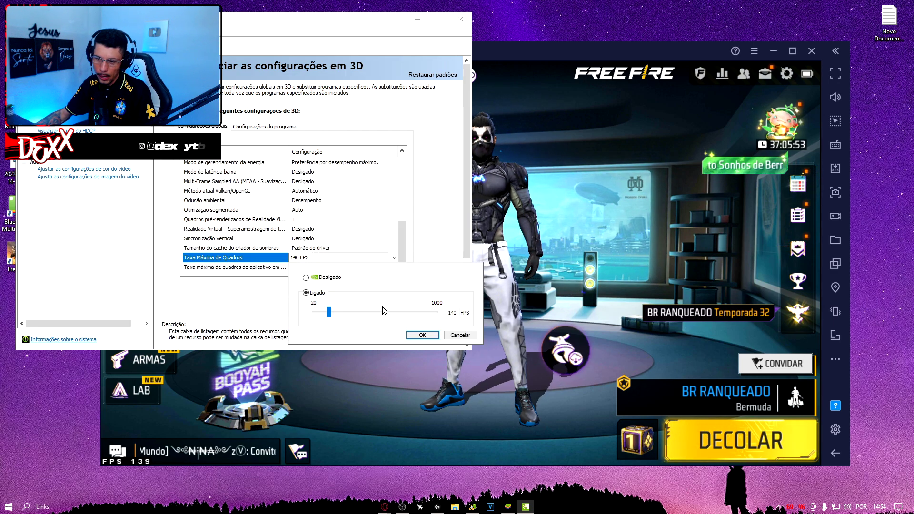
{"action": "left_click", "coordinate": [454, 336]}
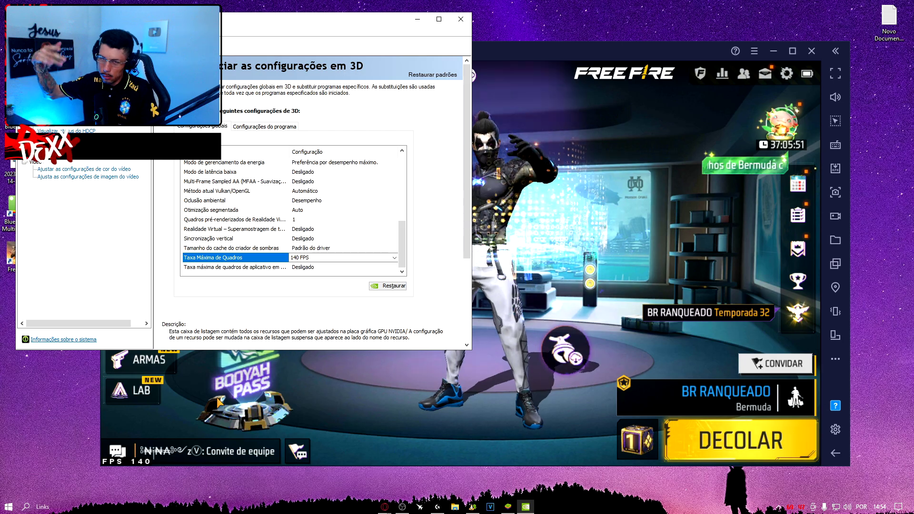
{"action": "left_click", "coordinate": [460, 19]}
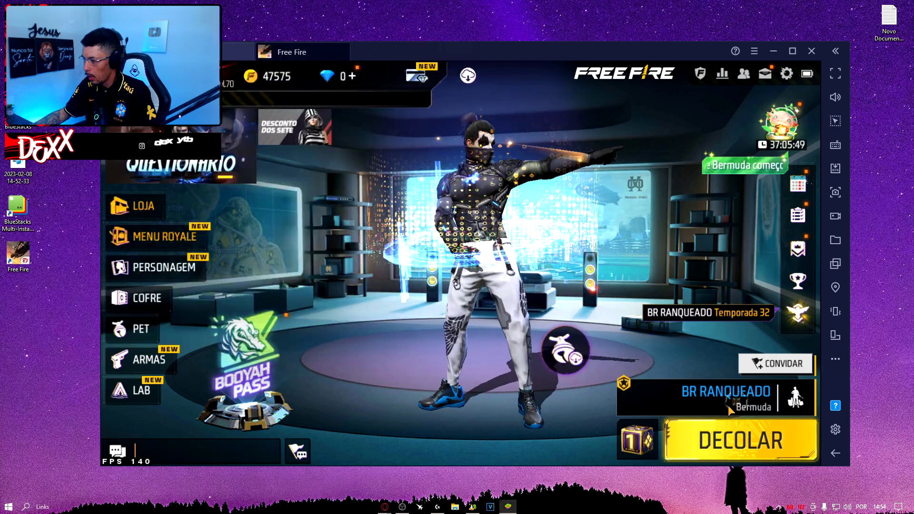
Enter the Free Fire training mode from the lobby and collapse the emulator's side toolbar
{"action": "left_click", "coordinate": [730, 405]}
{"action": "left_click", "coordinate": [666, 419]}
{"action": "left_click", "coordinate": [740, 441]}
{"action": "right_click", "coordinate": [911, 245]}
{"action": "left_click", "coordinate": [874, 273]}
{"action": "left_click", "coordinate": [834, 51]}
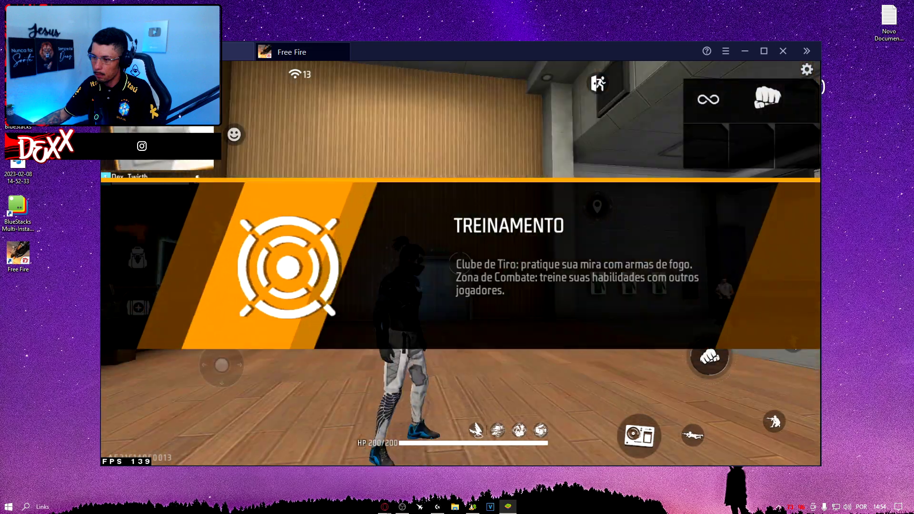
Run the character to the weapon crate in the shooting club and equip the UMP
{"action": "key", "text": "w"}
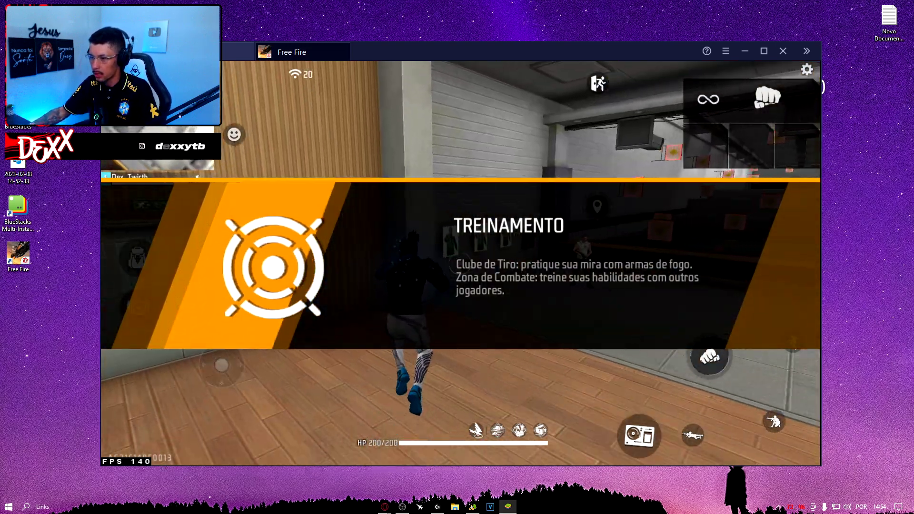
{"action": "key", "text": "q"}
{"action": "key", "text": "d"}
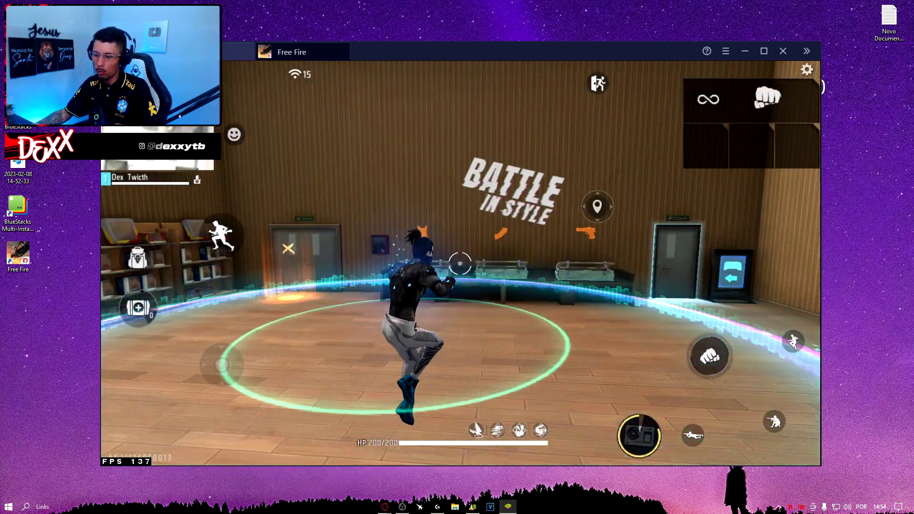
{"action": "key", "text": "w"}
{"action": "key", "text": "w"}
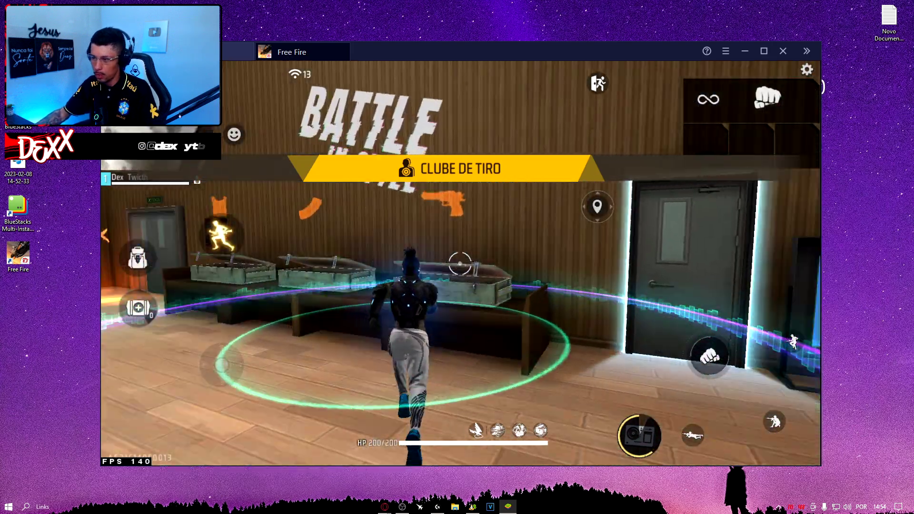
{"action": "key", "text": "F1"}
{"action": "left_click", "coordinate": [616, 264]}
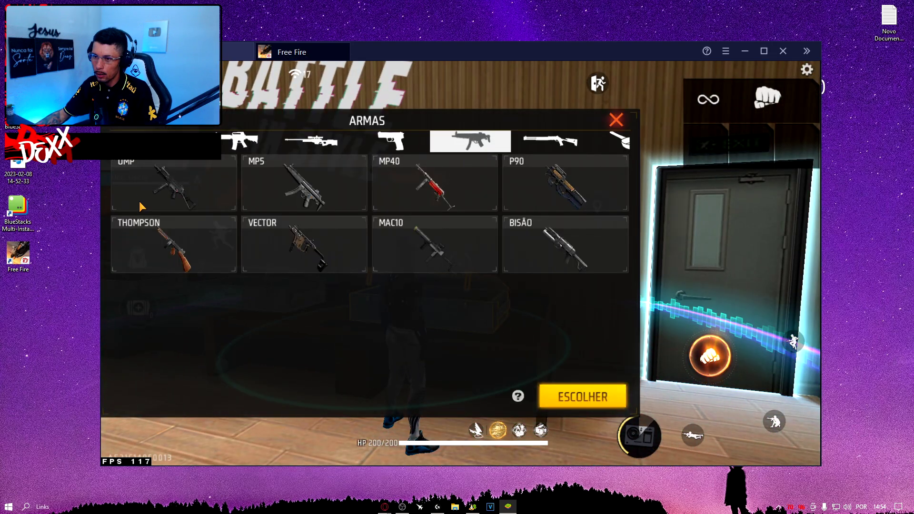
{"action": "left_click", "coordinate": [581, 395]}
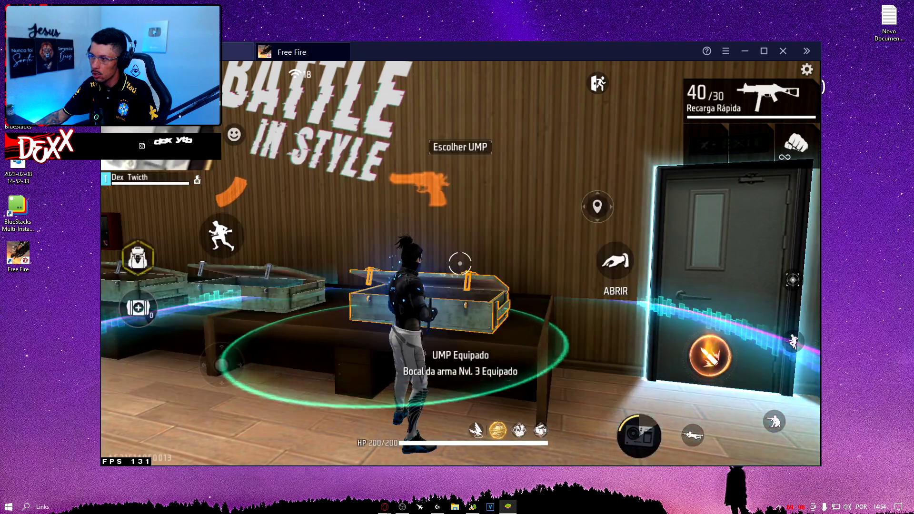
Move the character from the crate towards the shooting range, fire the UMP at the target dummy and reload
{"action": "key", "text": "w"}
{"action": "key", "text": "F1"}
{"action": "key", "text": "1"}
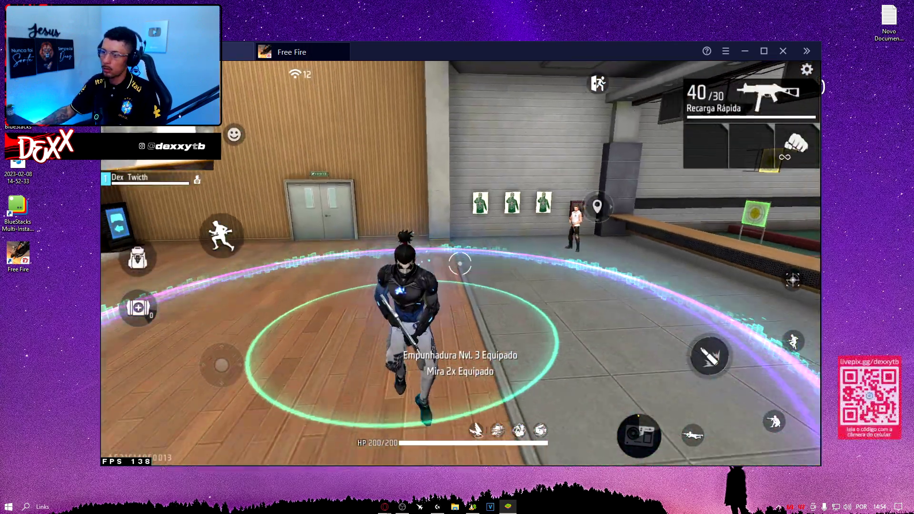
{"action": "key", "text": "w"}
{"action": "left_click", "coordinate": [460, 263]}
{"action": "key", "text": "a"}
{"action": "key", "text": "s"}
{"action": "key", "text": "r"}
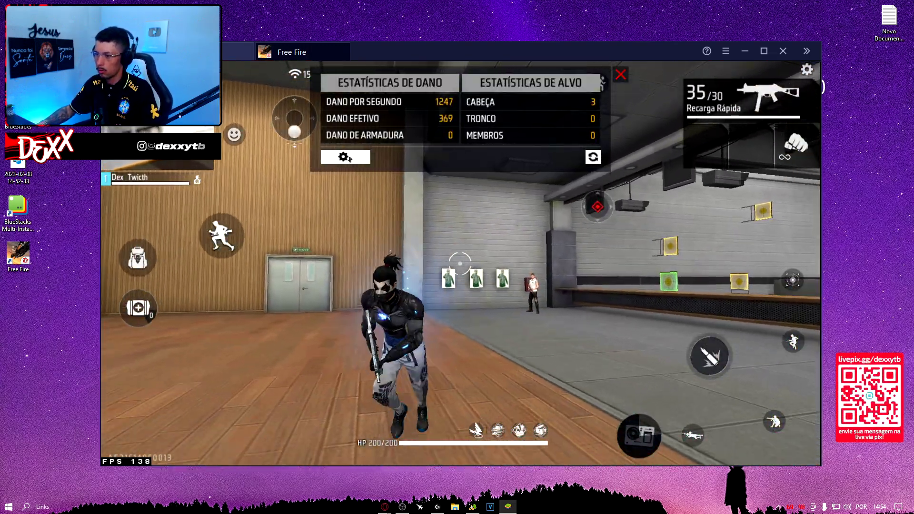
Fire repeated bursts at the target dummy's head while moving the character closer to it
{"action": "left_click", "coordinate": [460, 263]}
{"action": "left_click", "coordinate": [460, 263]}
{"action": "left_click", "coordinate": [460, 263]}
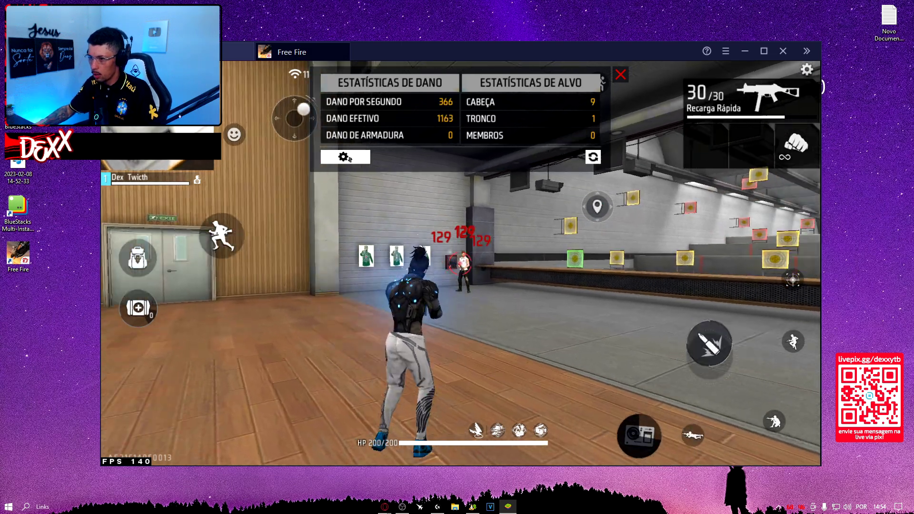
{"action": "left_click", "coordinate": [460, 264]}
{"action": "key", "text": "w"}
{"action": "key", "text": "d"}
{"action": "left_click", "coordinate": [460, 262]}
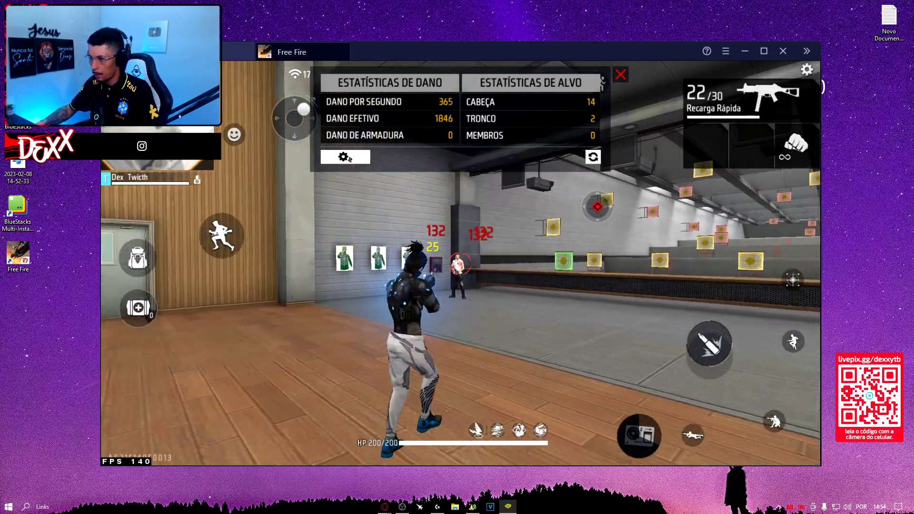
{"action": "left_click", "coordinate": [459, 262]}
{"action": "left_click", "coordinate": [460, 263]}
{"action": "left_click", "coordinate": [460, 263]}
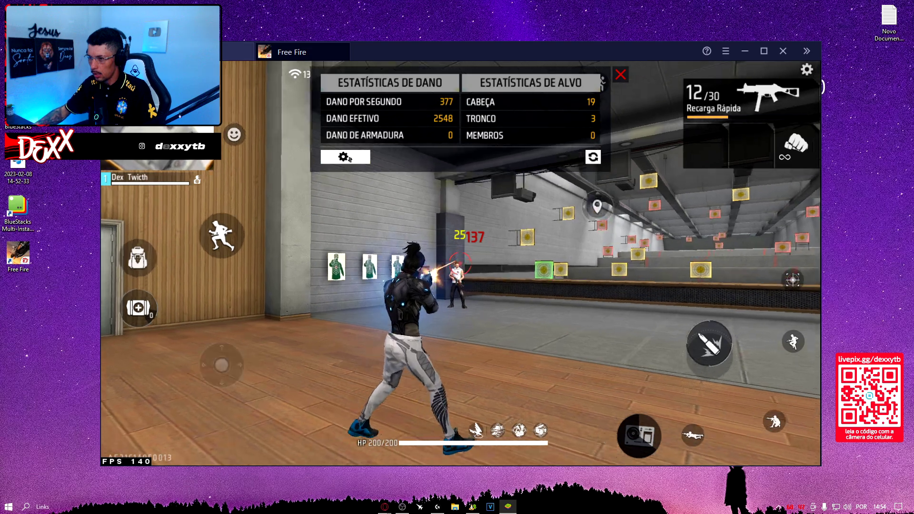
Run and jump away from the target dummy, reload the UMP, and free the mouse pointer from aiming
{"action": "key", "text": "3"}
{"action": "key", "text": "w"}
{"action": "key", "text": "1"}
{"action": "key", "text": "space"}
{"action": "key", "text": "space"}
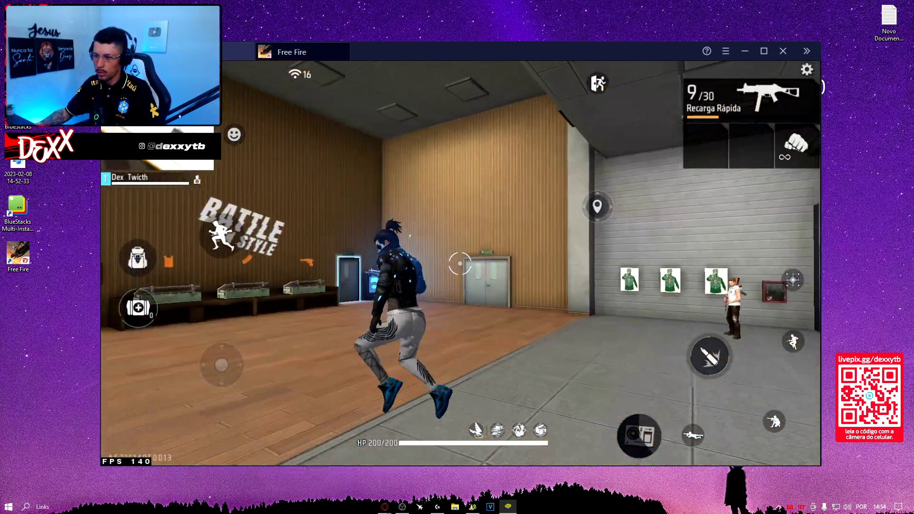
{"action": "key", "text": "r"}
{"action": "key", "text": "s"}
{"action": "key", "text": "space"}
{"action": "key", "text": "F1"}
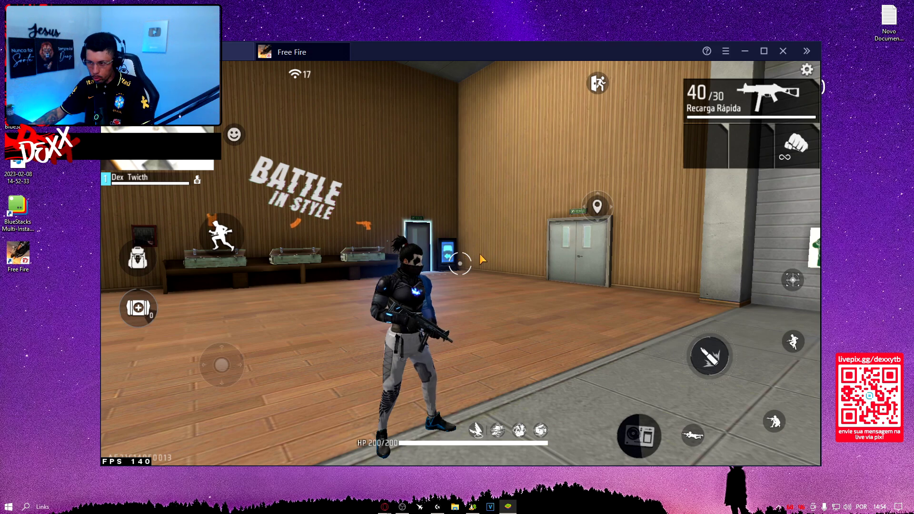